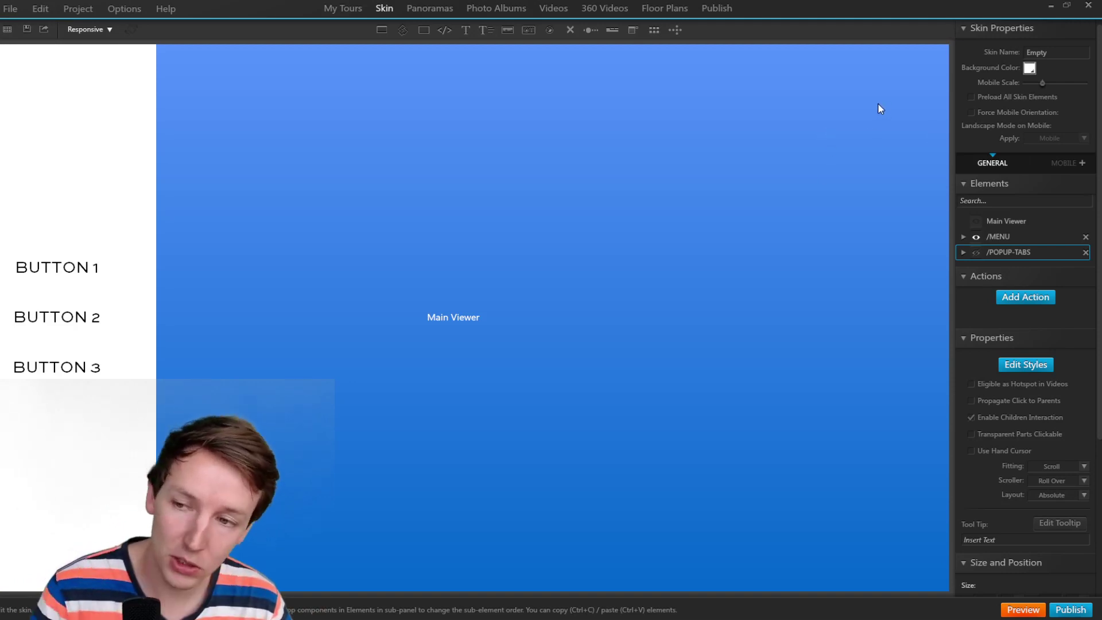
Step: Select Button 1 in the skin and begin adding a new action to it
click(56, 273)
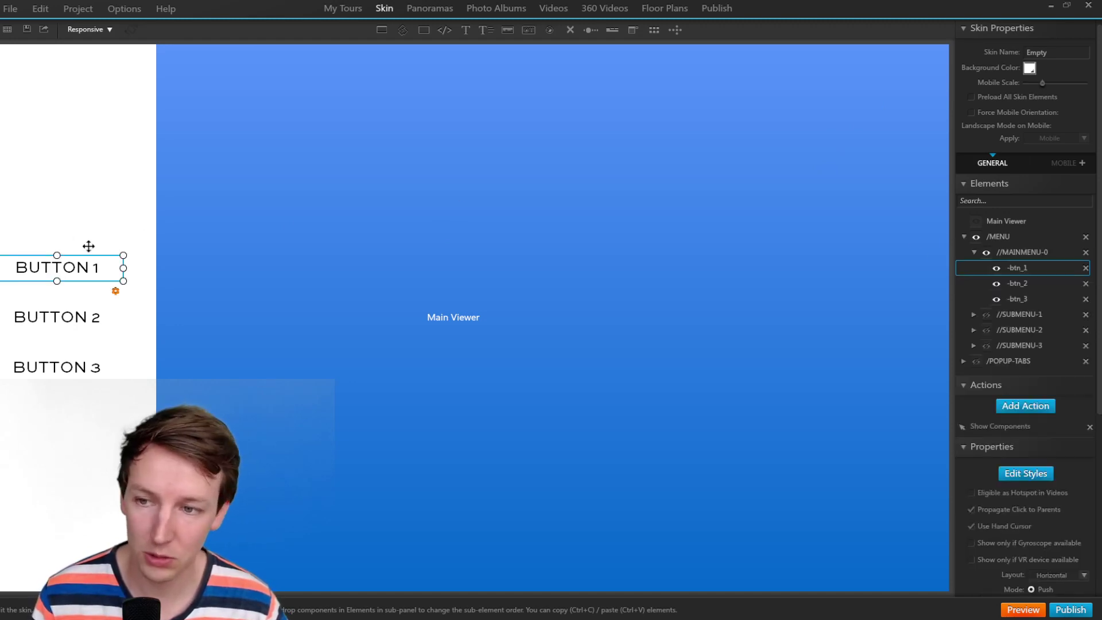
click(1022, 409)
Step: Add an Execute JavaScript action setting component '-btn_1-pu' pressed to false, and confirm it
click(584, 365)
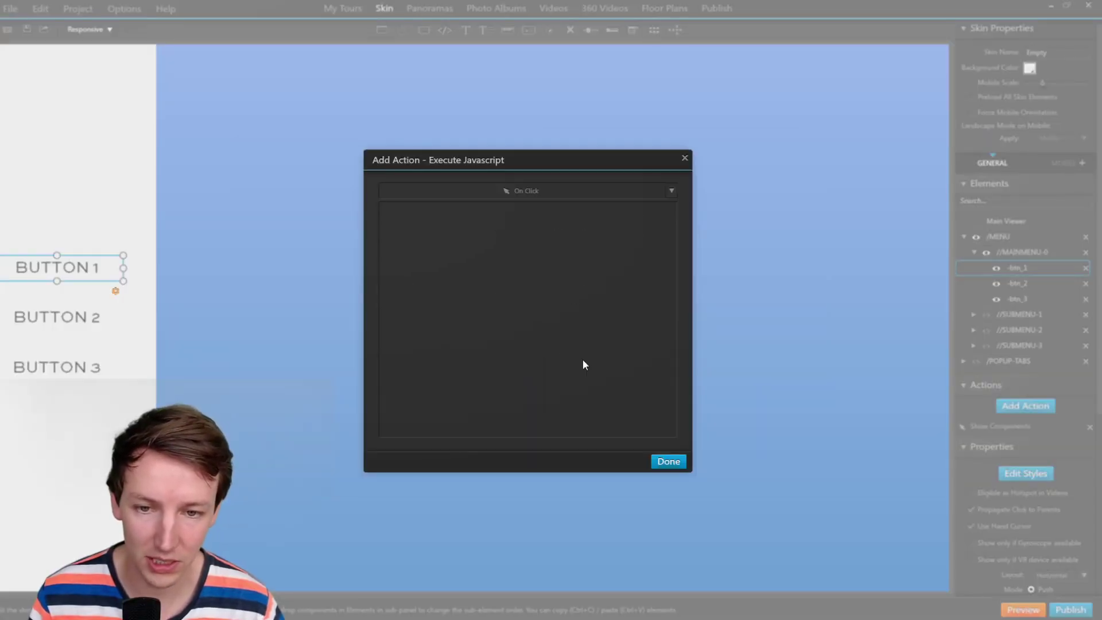
click(545, 282)
text(this.getComponentByName('BUTTONNAME').set('pressed', false);)
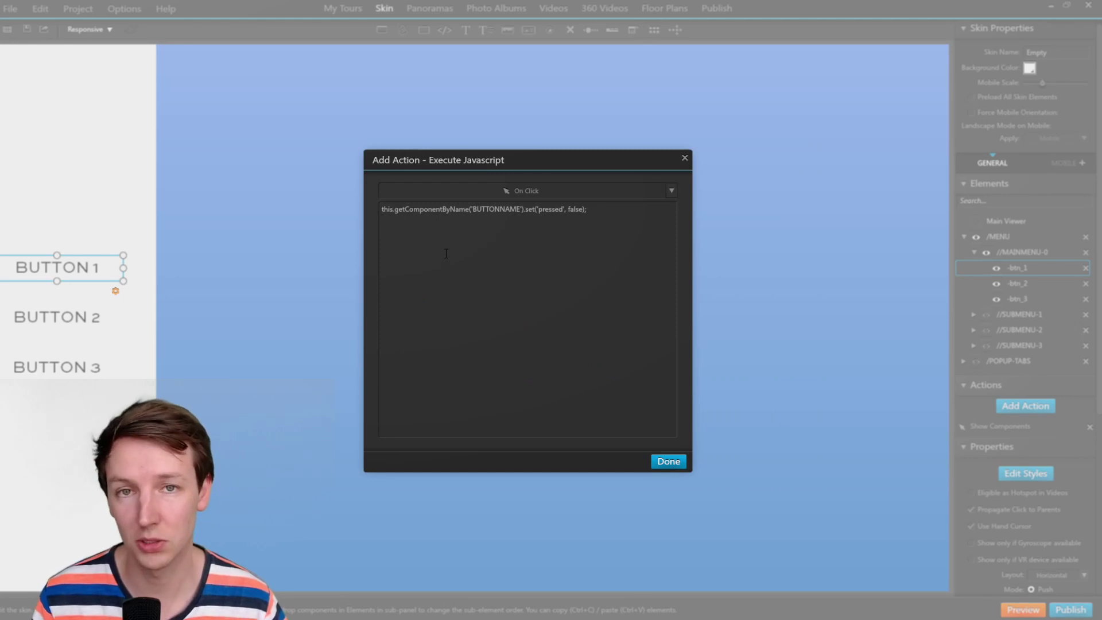
key(ctrl+Left)
key(ctrl+Left)
key(ctrl+Left)
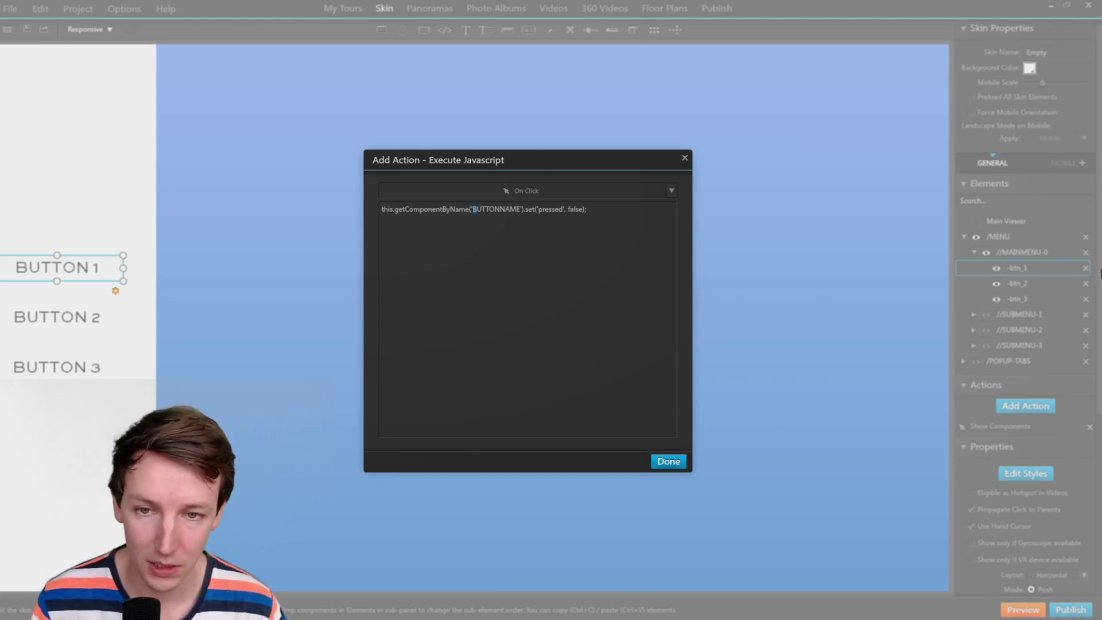
key(shift+Right)
key(shift+Right)
key(shift+Right)
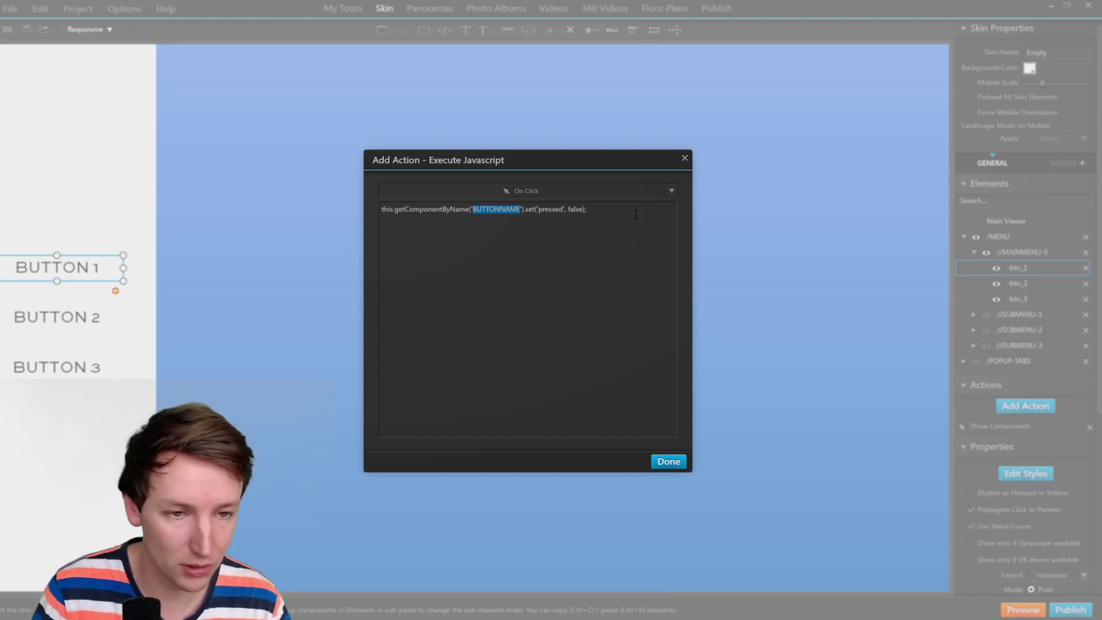
text(-)
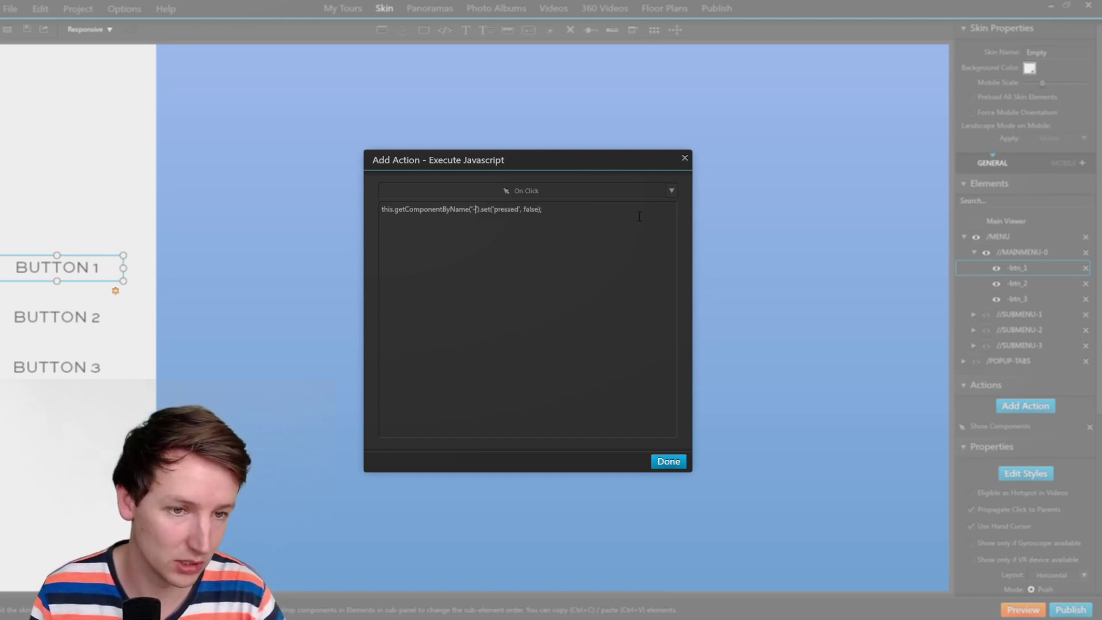
text(btn_)
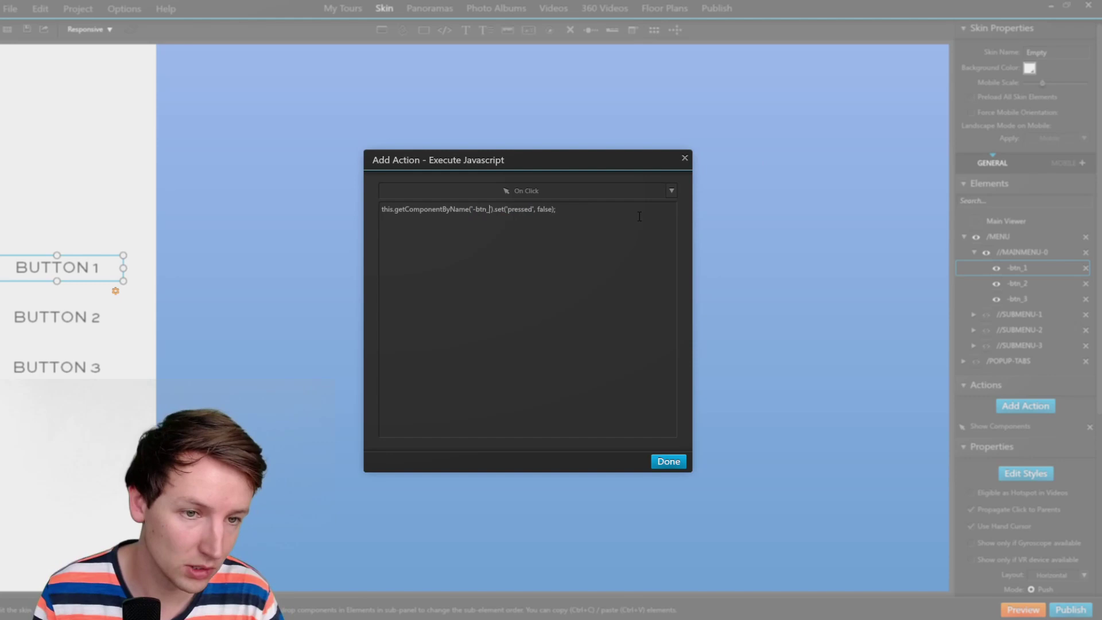
text(1-pu)
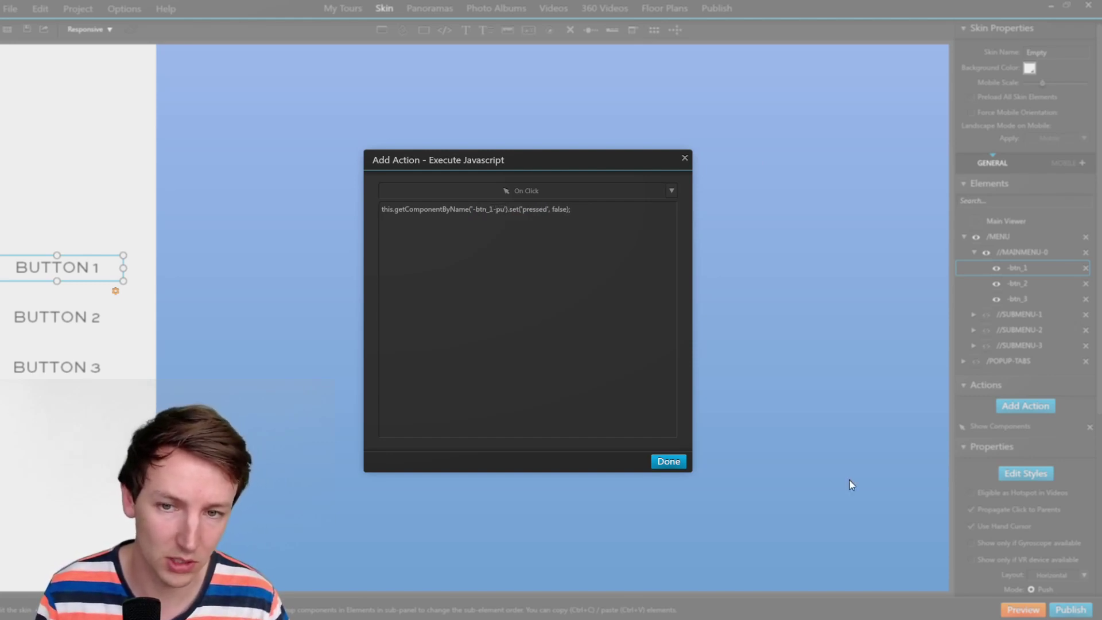
click(669, 462)
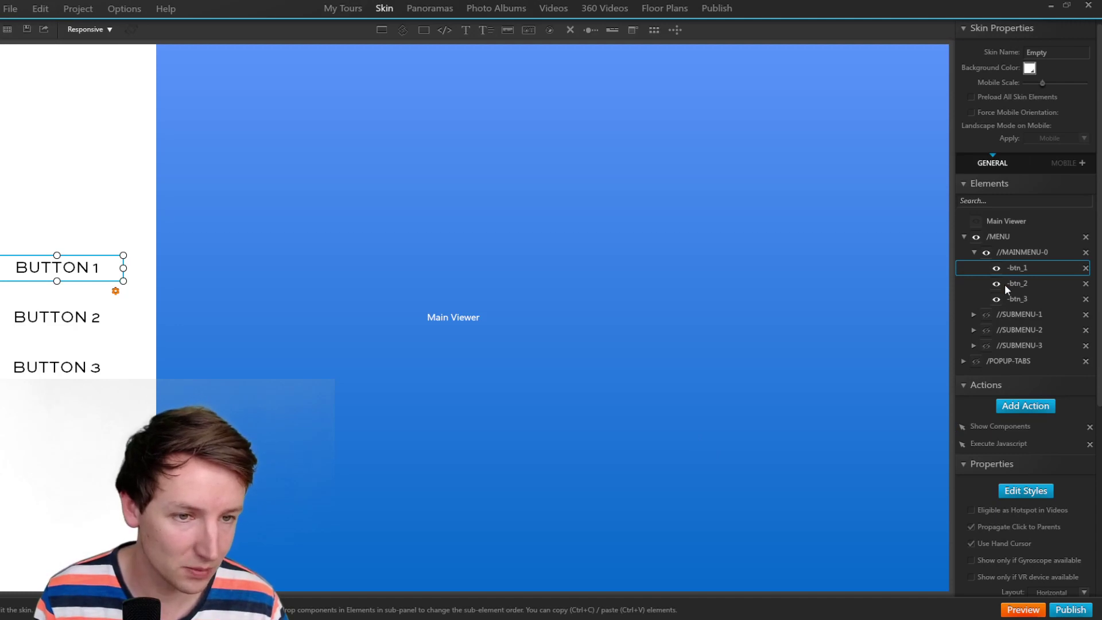
Step: Expand POPUP-TABS, PU-ITEM-1 and POPUP-MENU in the element tree to read the -btn_pu-1 tab name
click(964, 361)
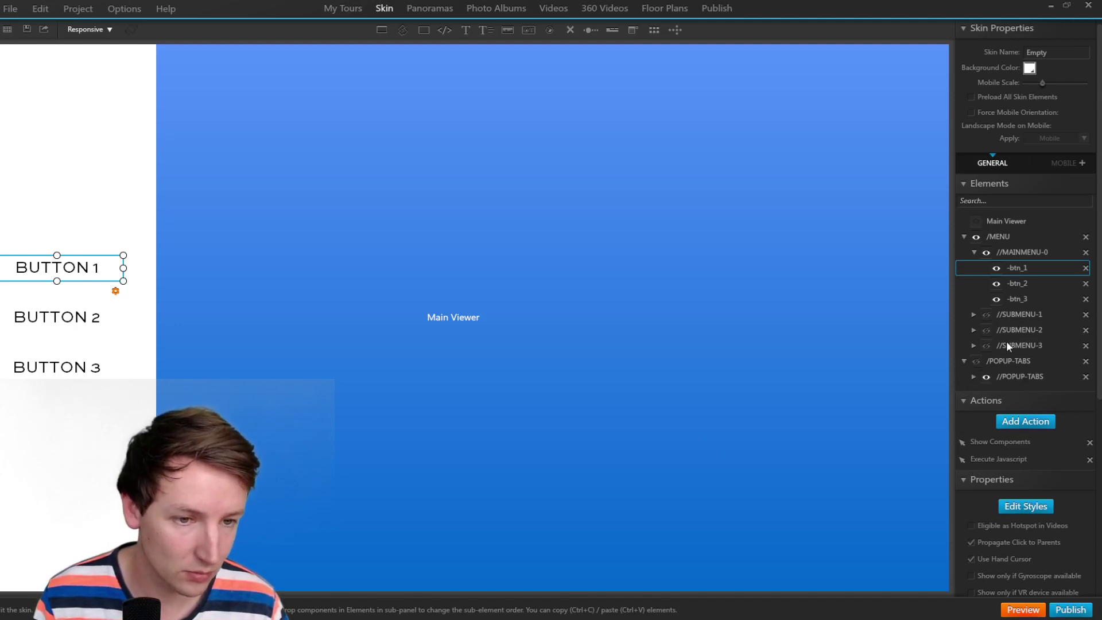
click(974, 377)
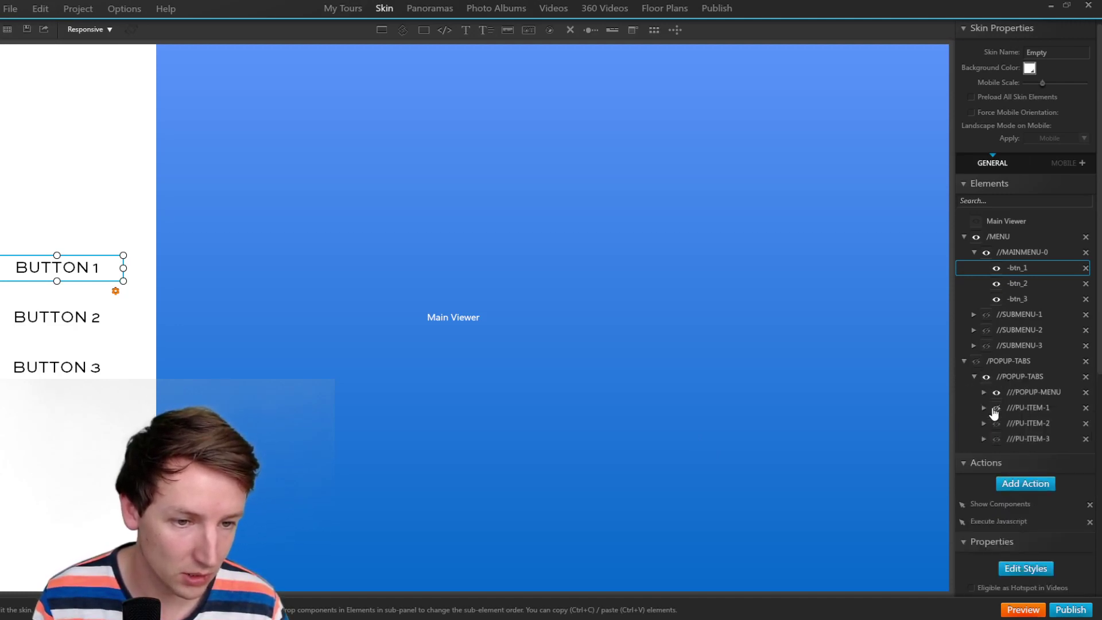
click(986, 408)
click(1028, 424)
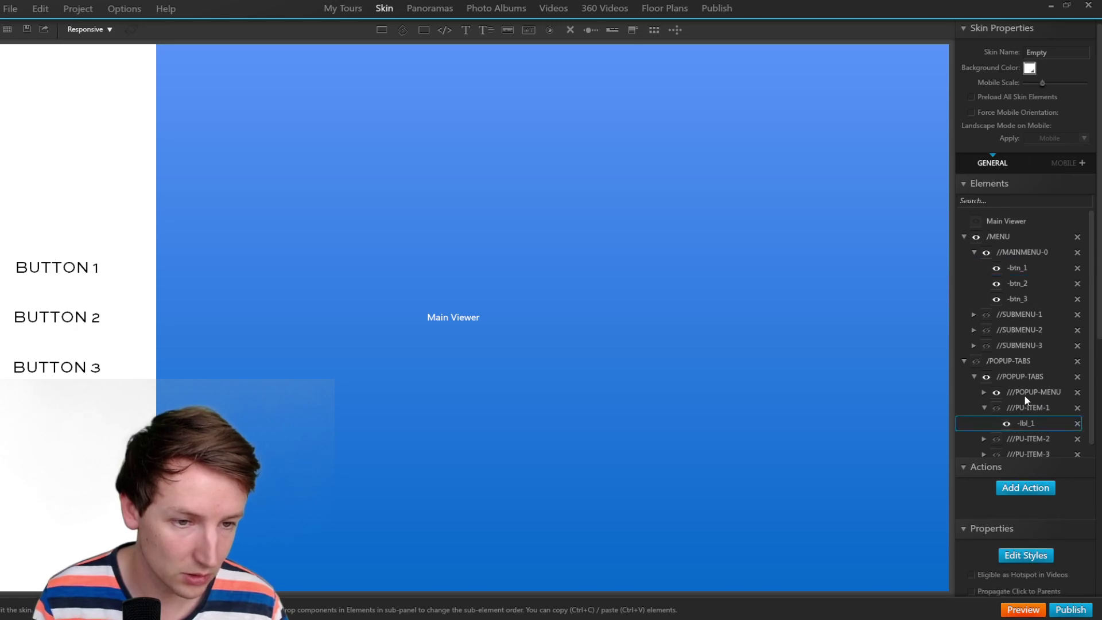
click(984, 393)
double_click(1040, 409)
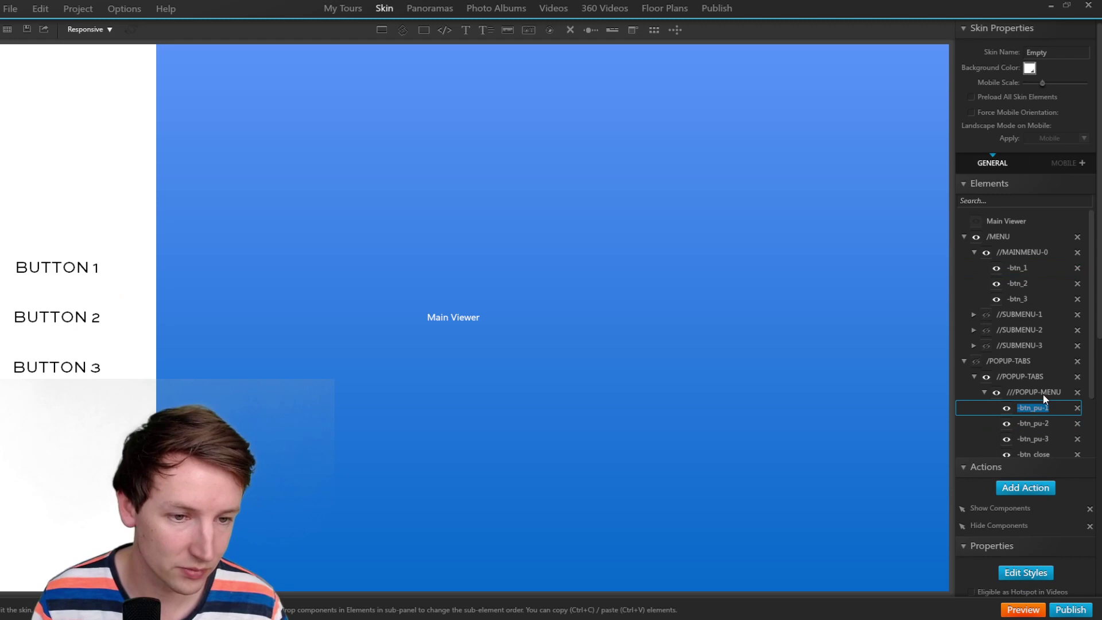
click(1046, 411)
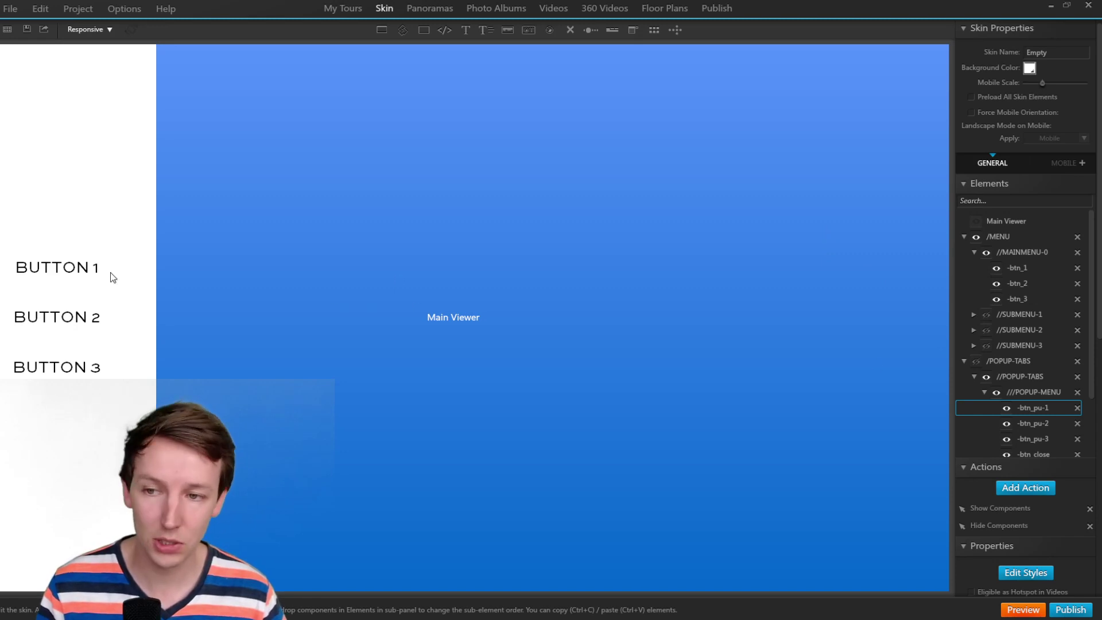
Step: Edit Button 1's script to set '-btn_pu-1' pressed to true and save the action
click(58, 267)
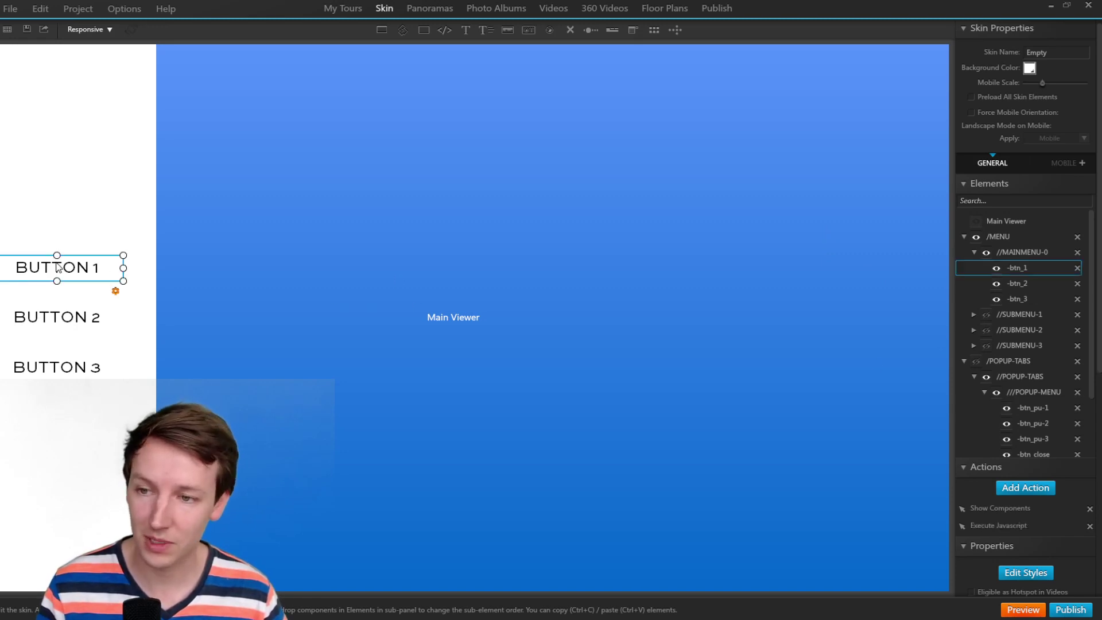
double_click(1004, 525)
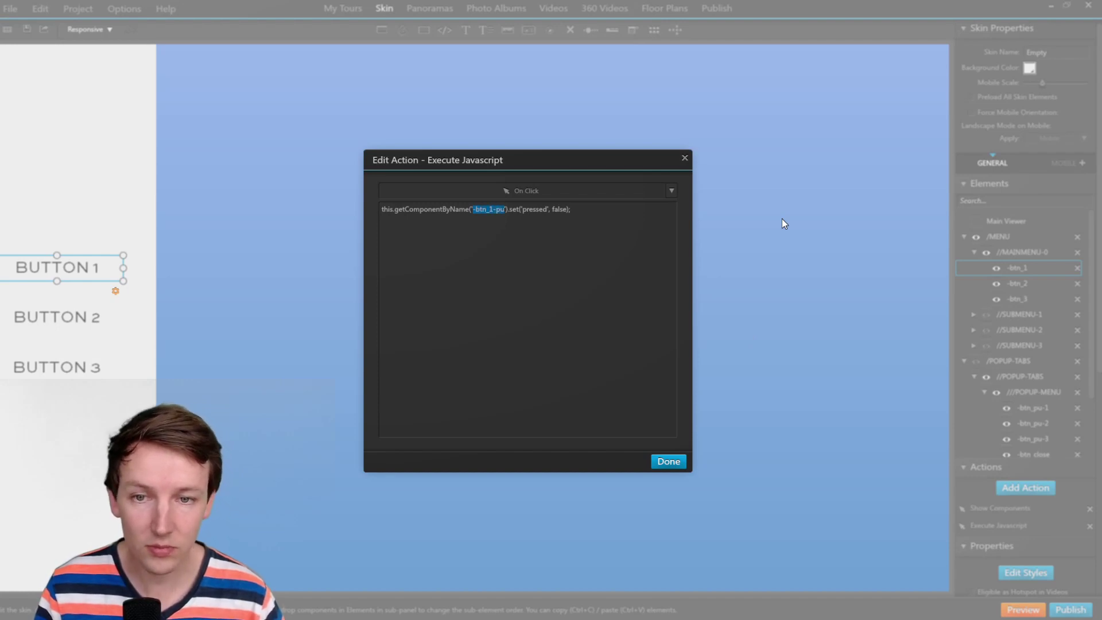
text(-btn_pu-1)
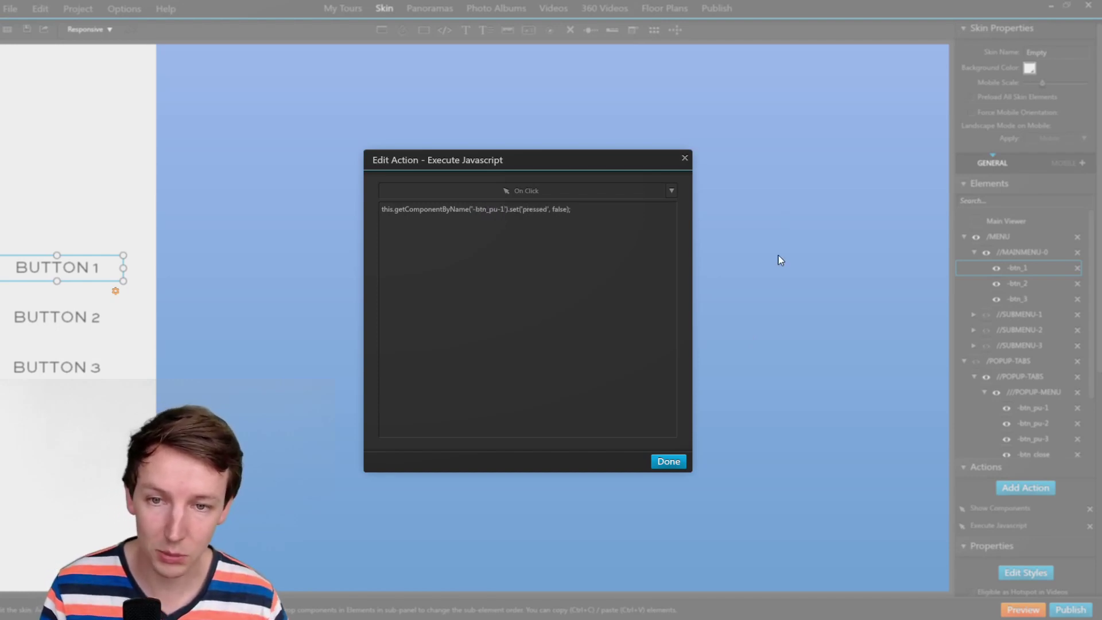
click(665, 232)
key(ctrl+a)
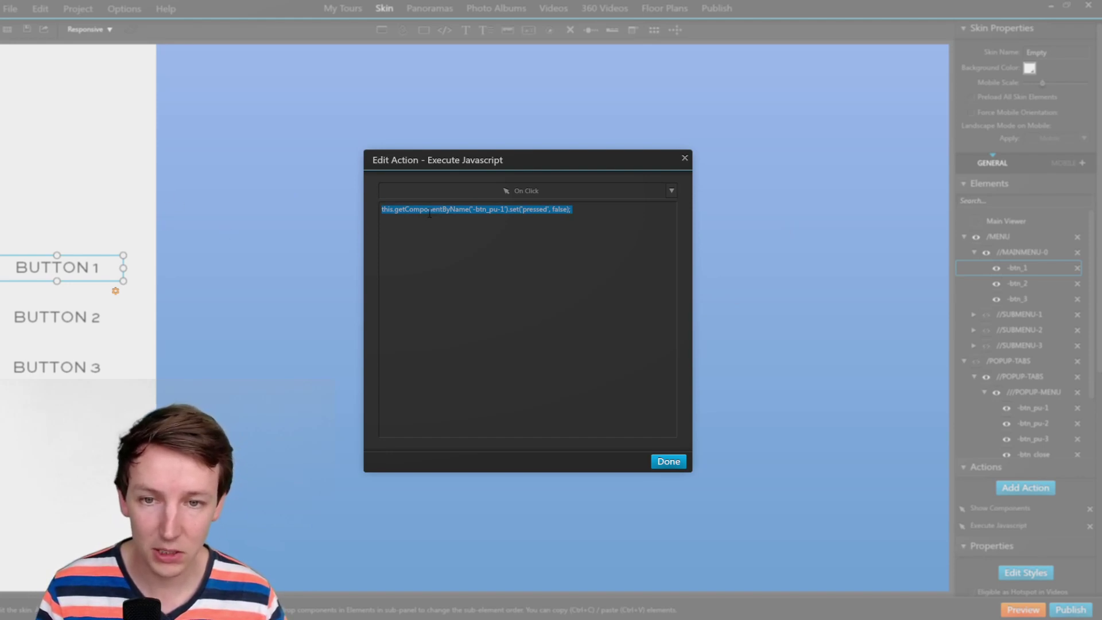
click(472, 209)
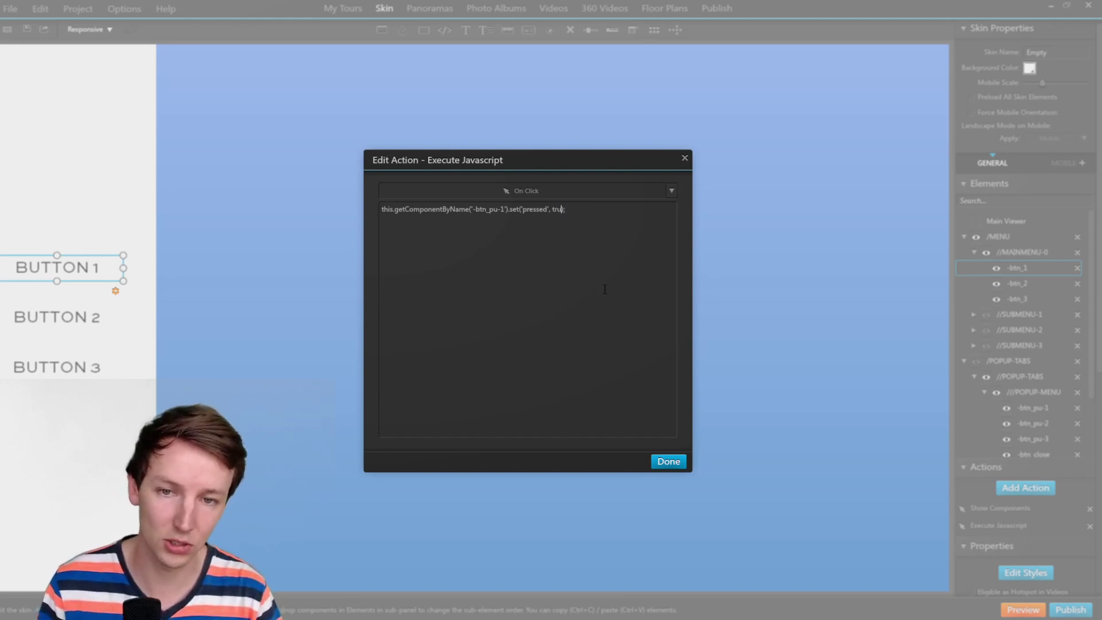
click(646, 239)
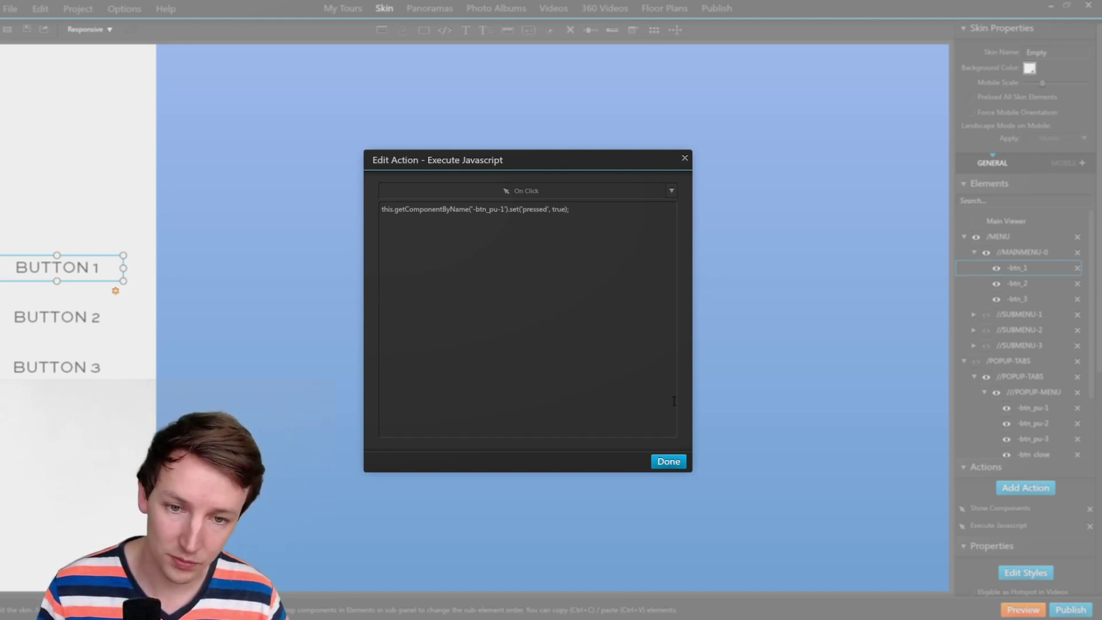
key(ctrl+shift+Left)
key(ctrl+shift+Left)
key(ctrl+shift+Left)
key(ctrl+shift+Left)
key(ctrl+shift+Left)
key(ctrl+c)
key(Right)
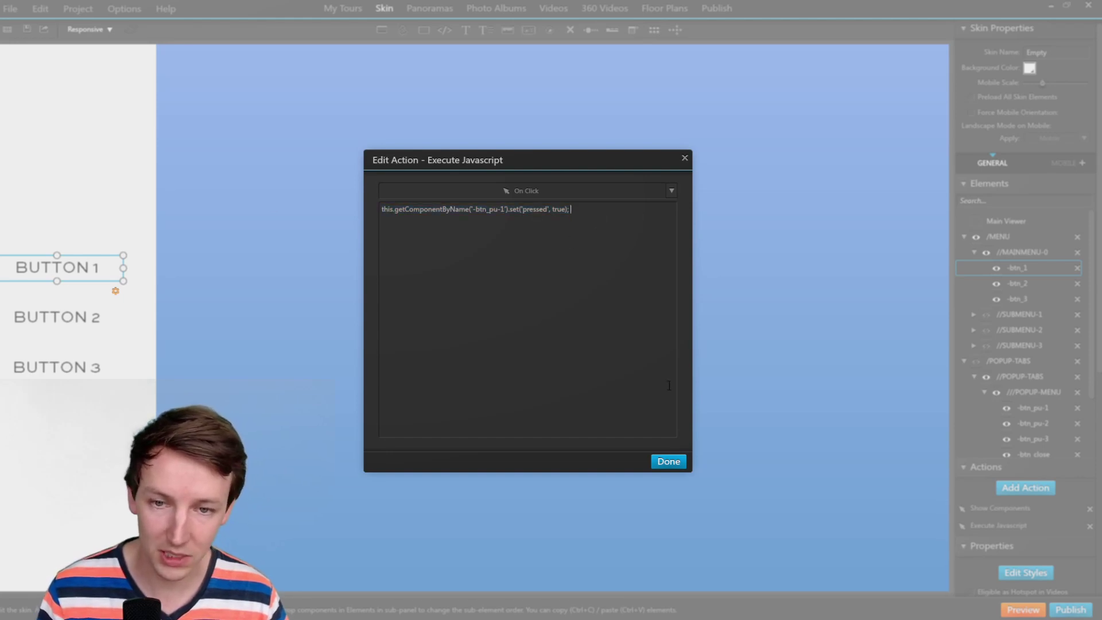
click(667, 462)
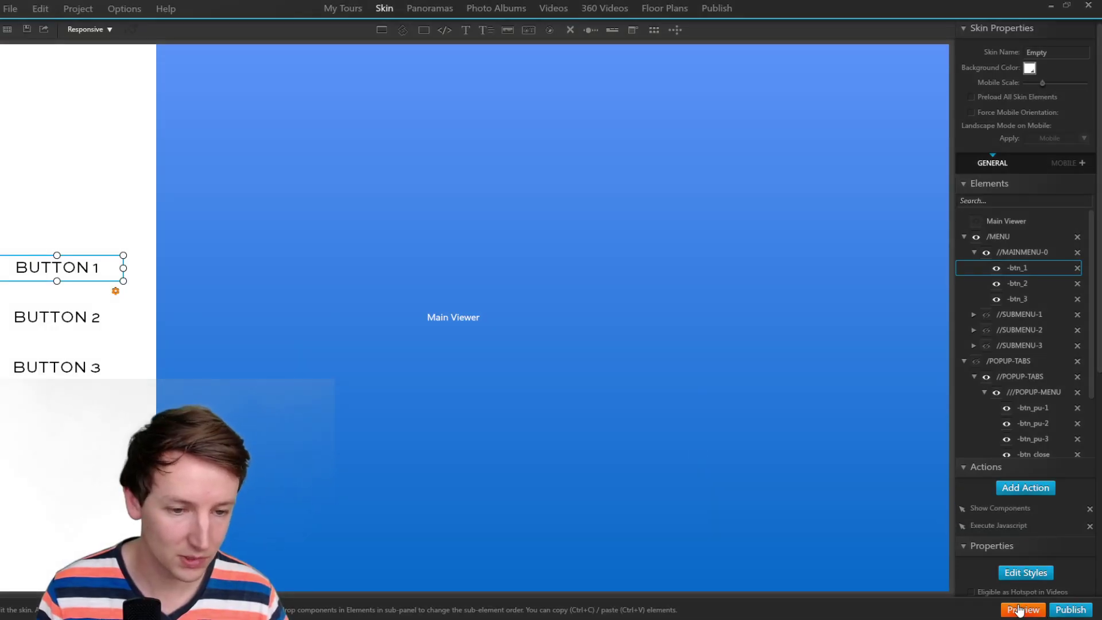
Step: Preview the tour, open the popup from Button 1, try tabs BTN 2 and BTN 3, close and reopen it
key(ctrl+s)
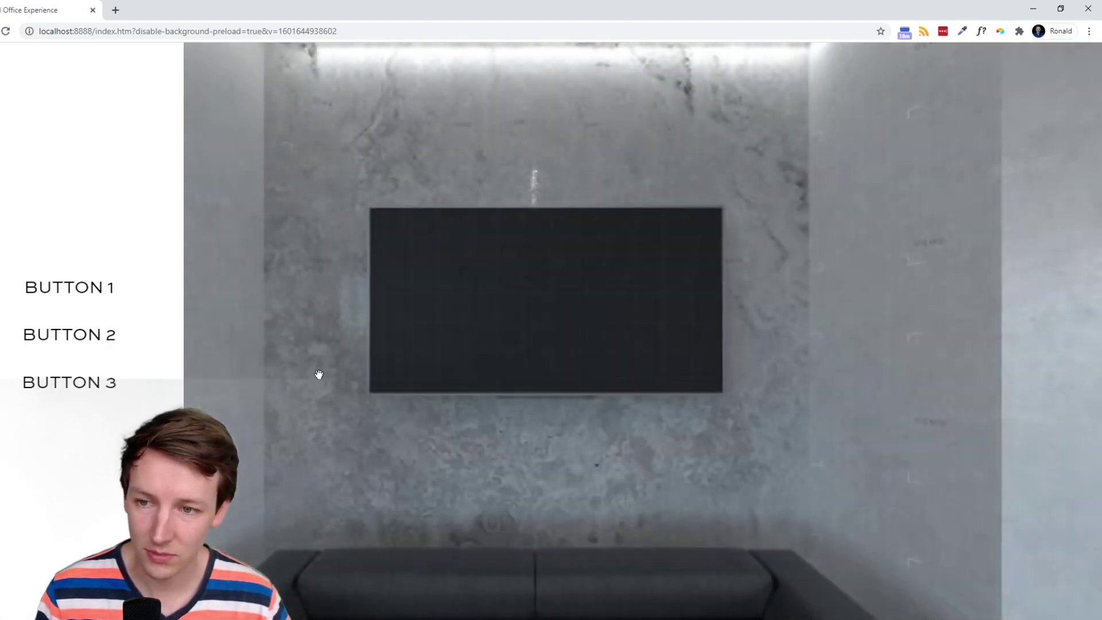
drag(317, 376, 360, 366)
click(97, 293)
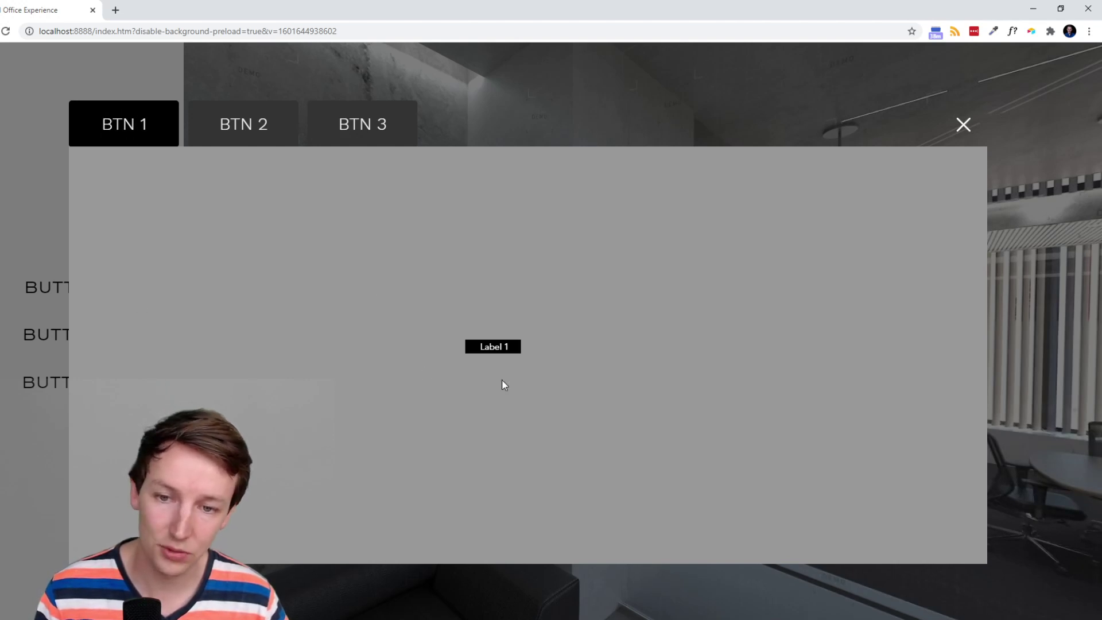
click(256, 141)
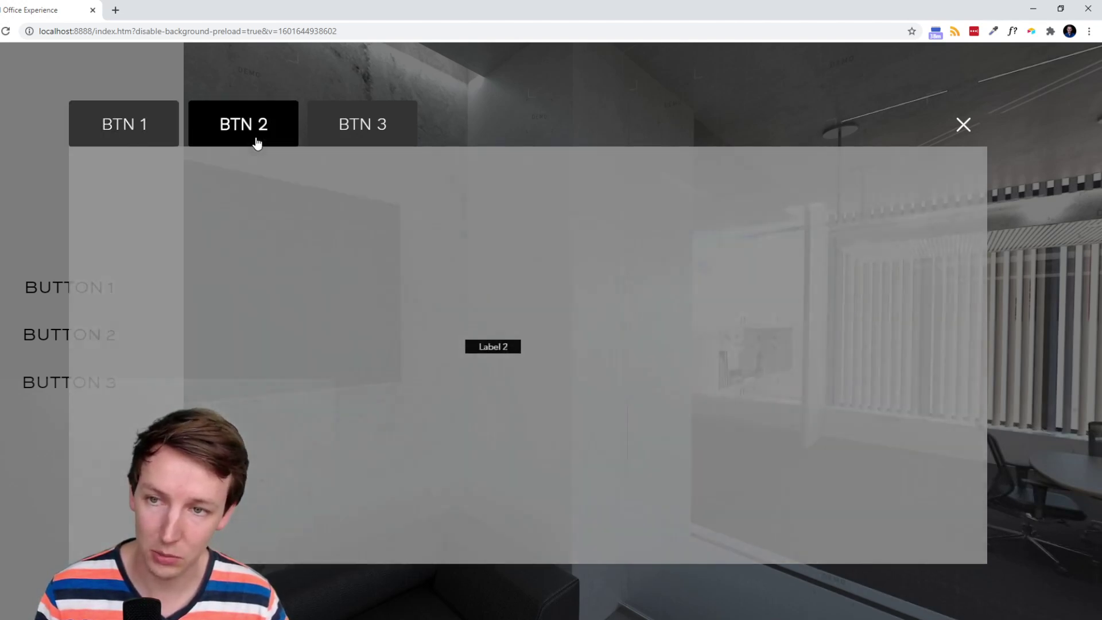
click(357, 136)
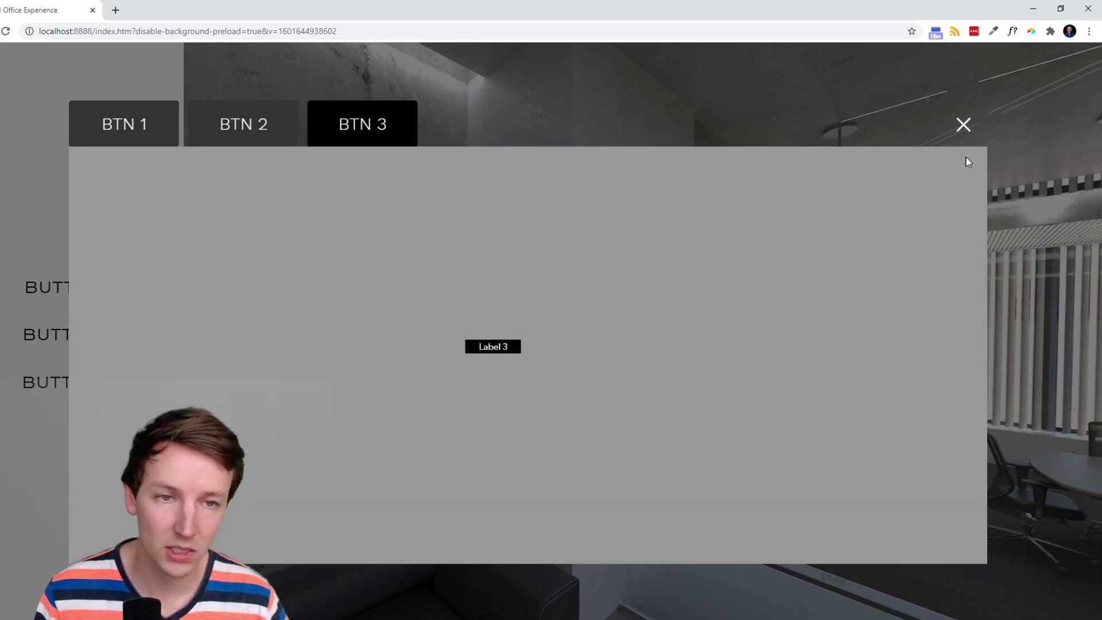
click(964, 125)
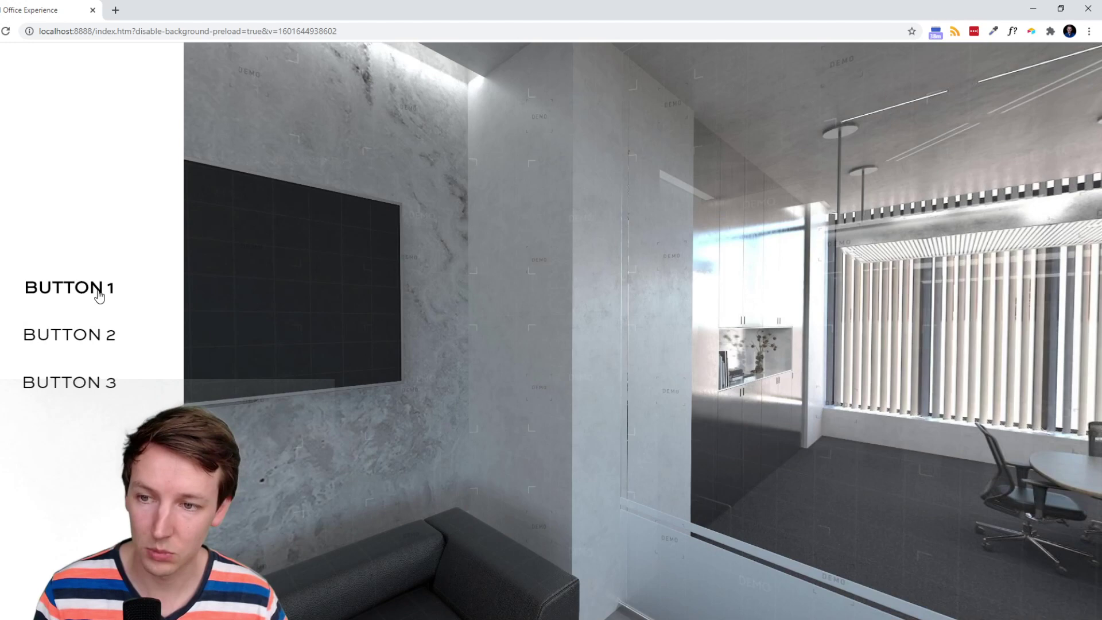
click(99, 296)
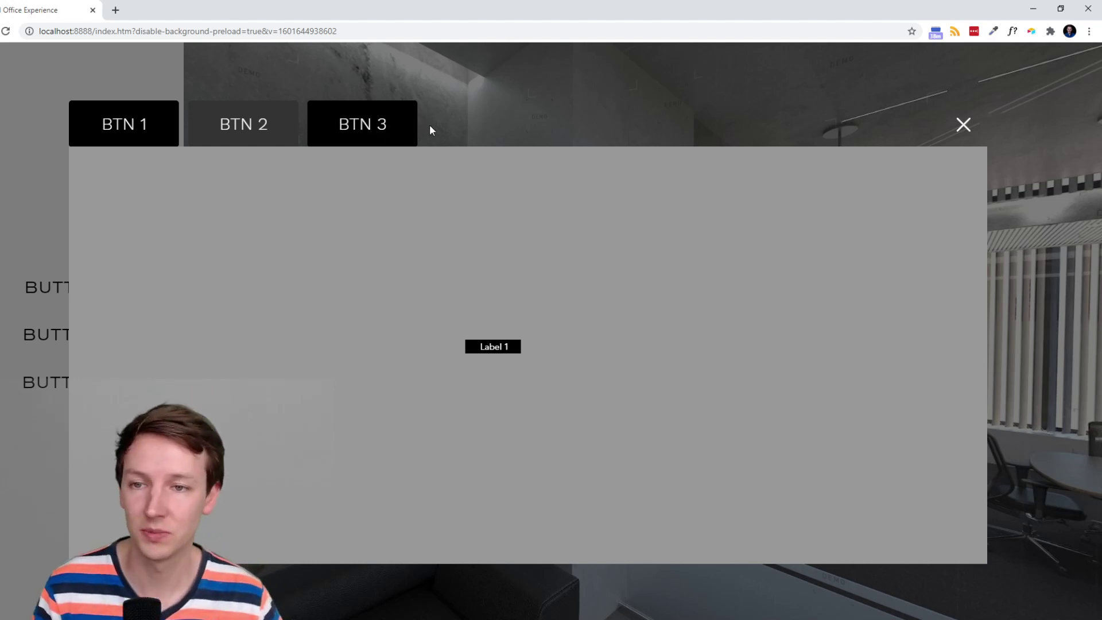
key(alt+Tab)
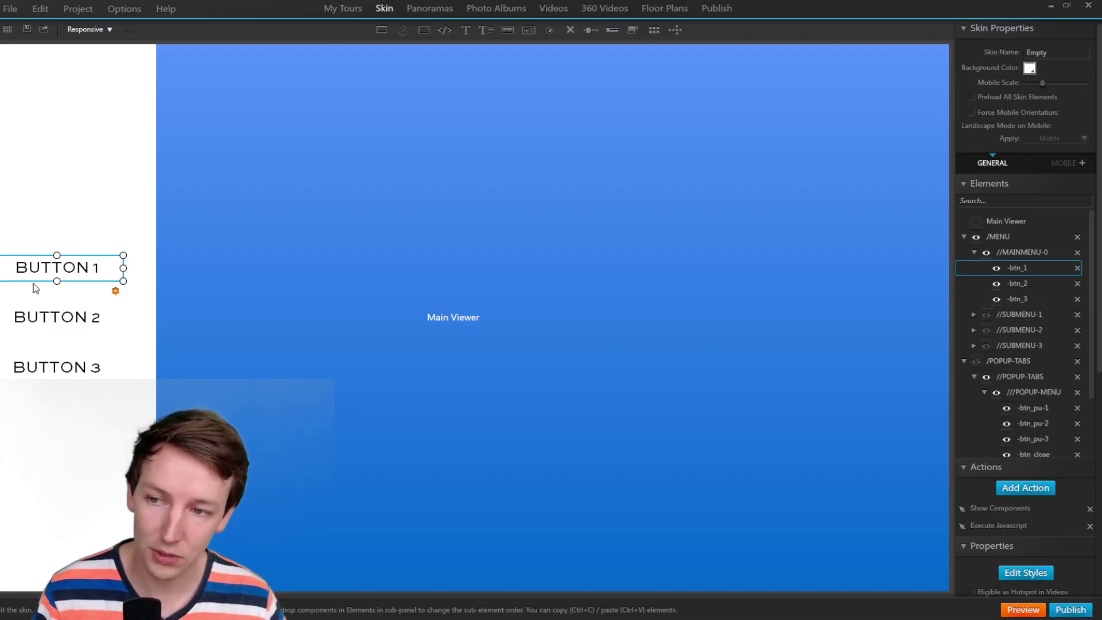
Step: Duplicate the script line twice and rename the copies to -btn_pu-2 and -btn_pu-3
double_click(992, 524)
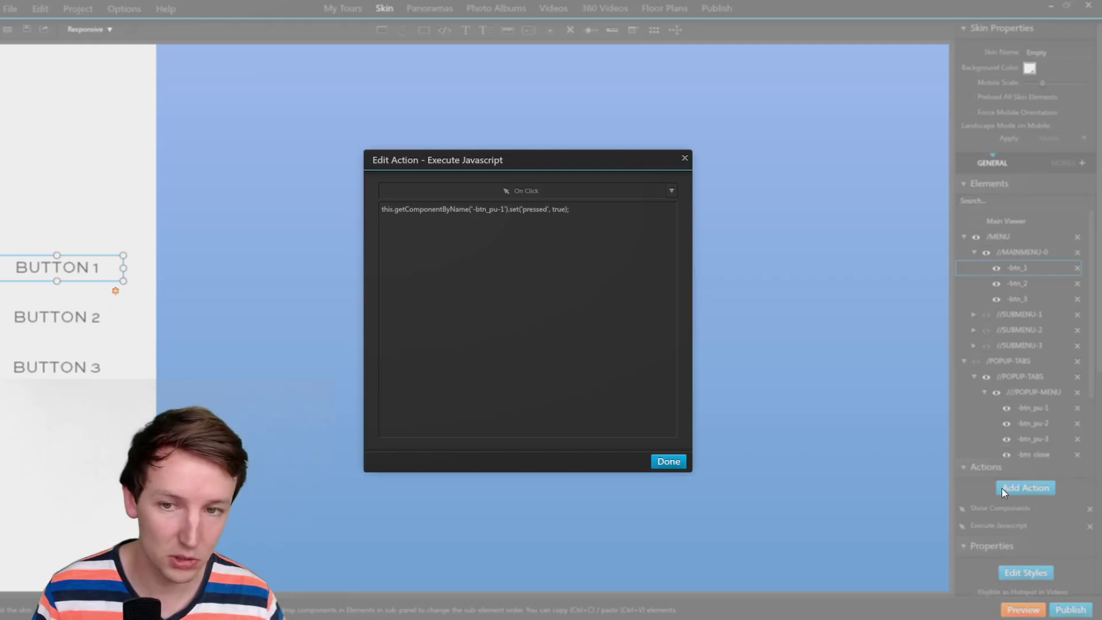
key(Return)
key(ctrl+v)
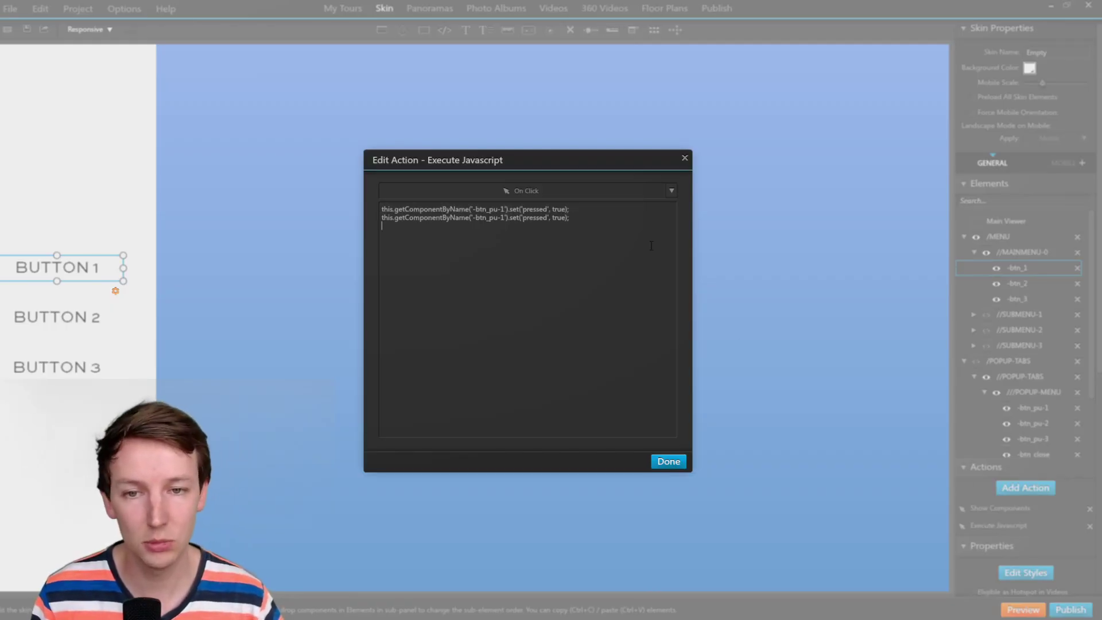
key(Return)
key(ctrl+v)
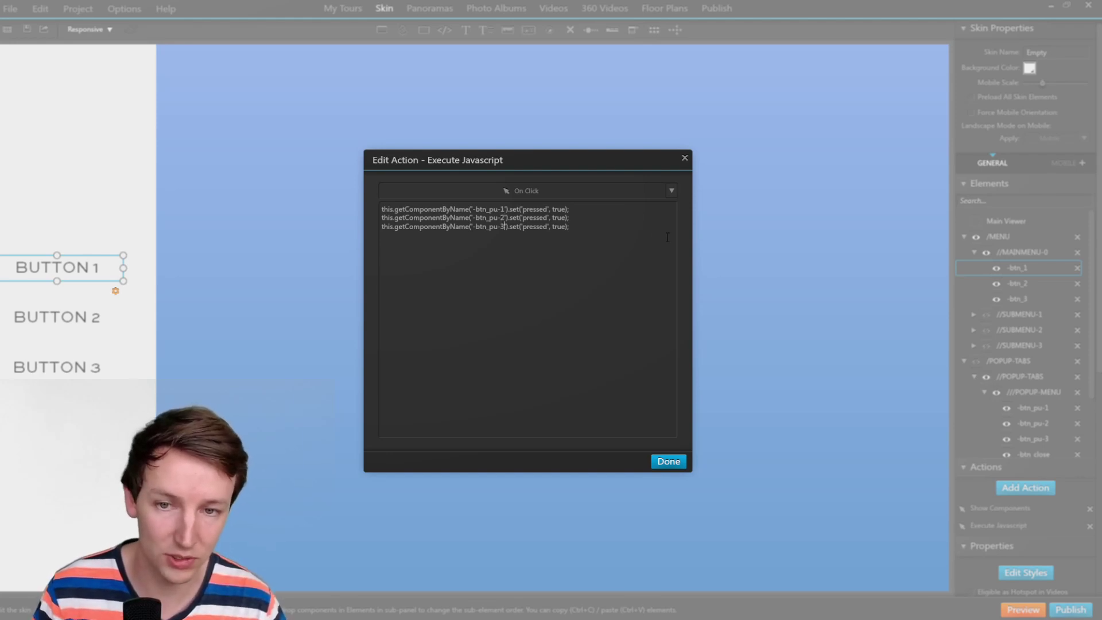
click(504, 226)
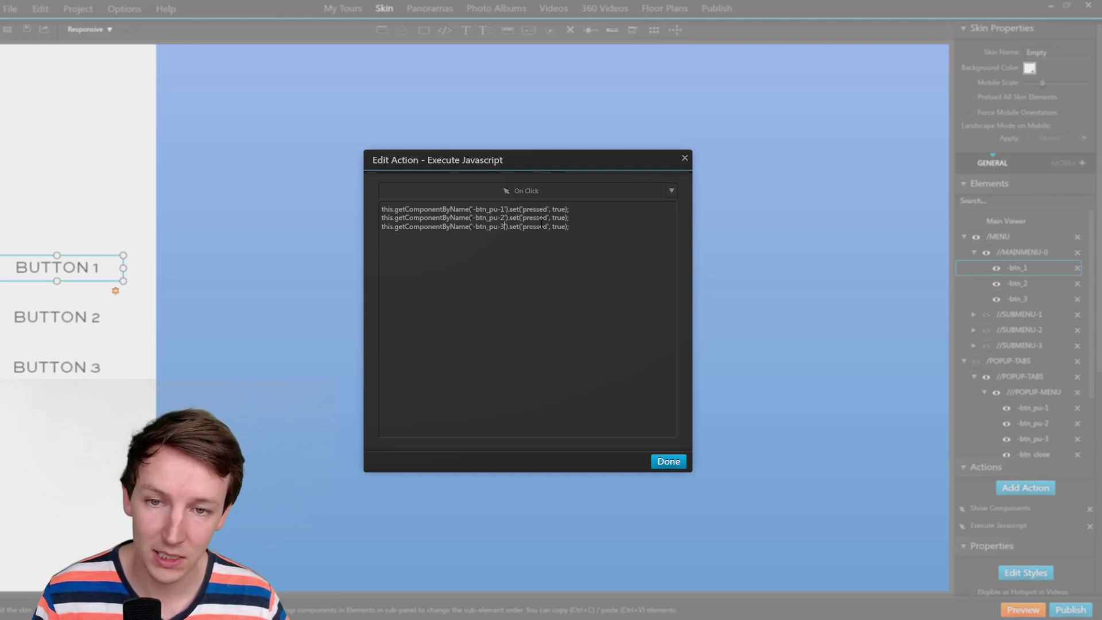
drag(409, 218, 451, 221)
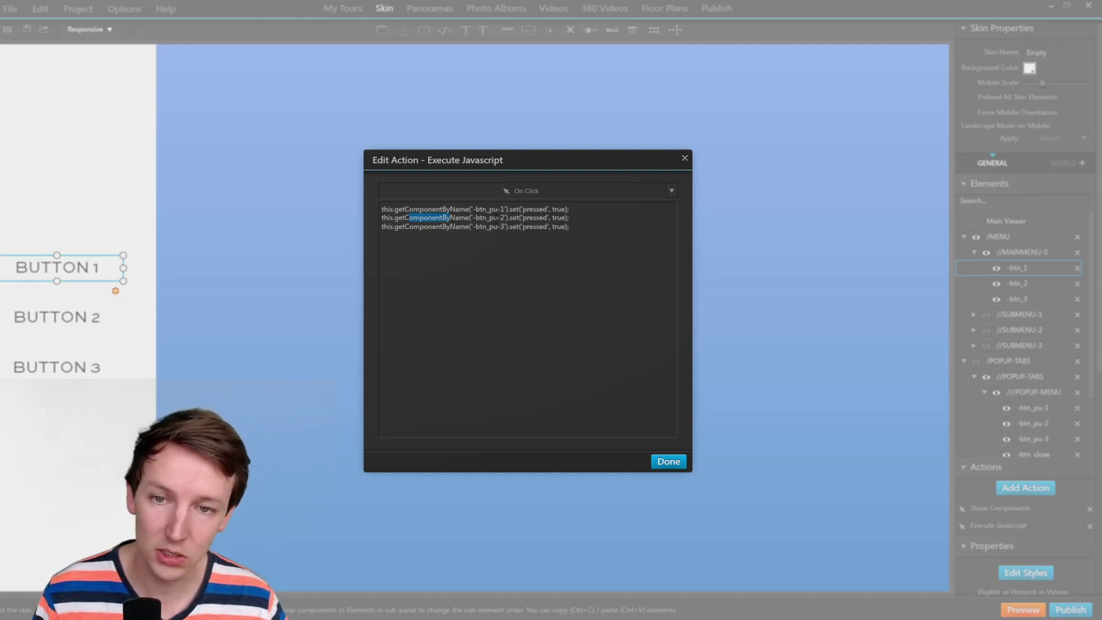
click(492, 219)
Step: Set the -btn_pu-2 and -btn_pu-3 lines to pressed false and save the action
double_click(559, 219)
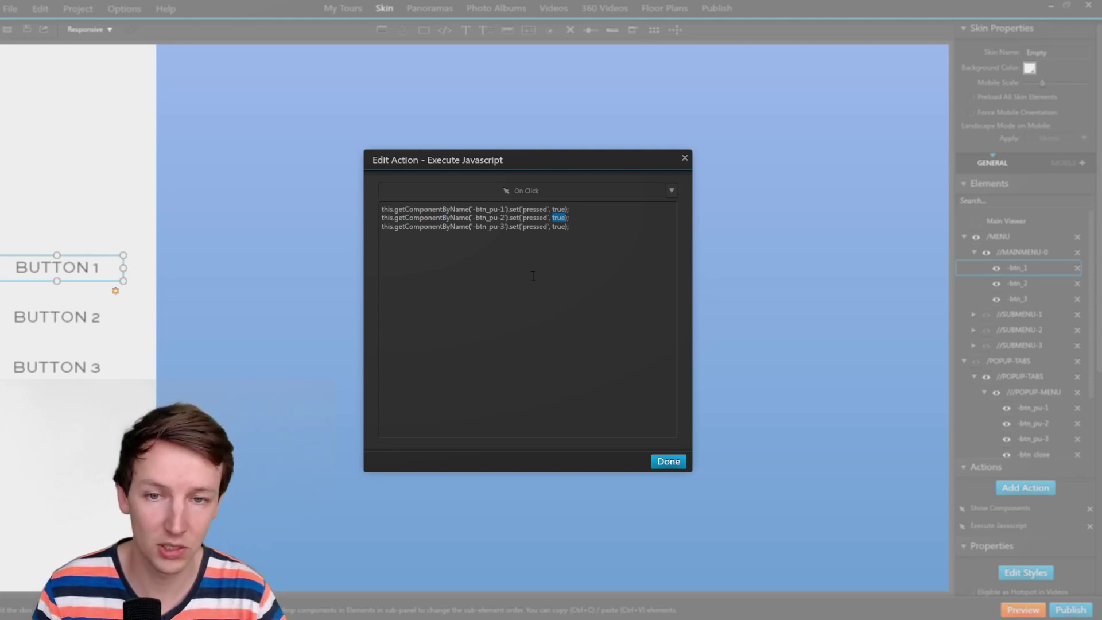
text(false)
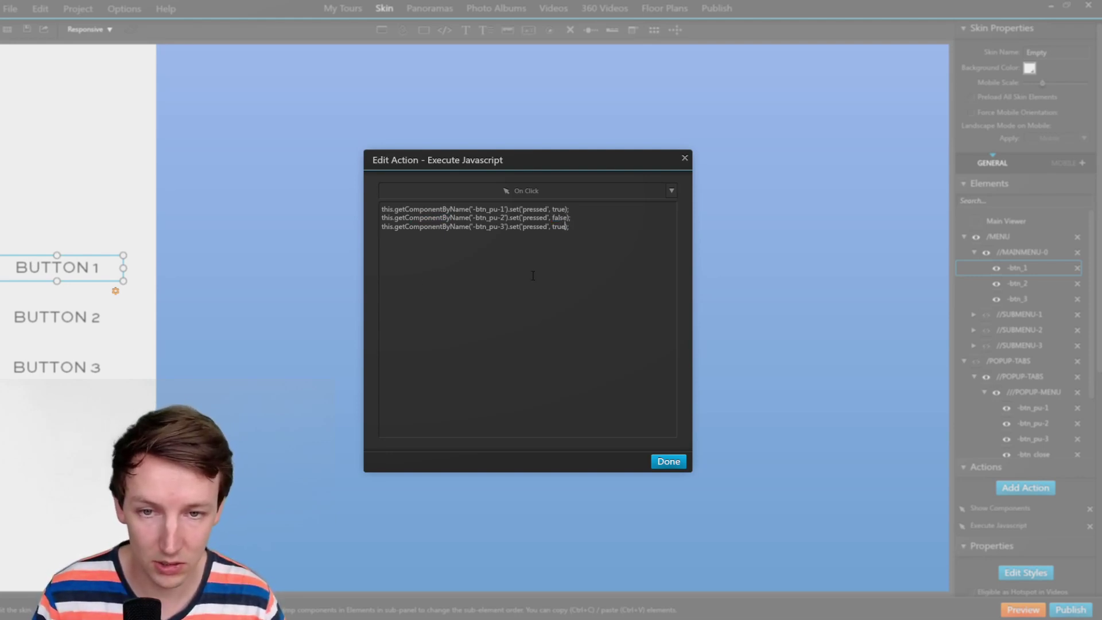
key(Down)
key(ctrl+shift+Left)
text(false)
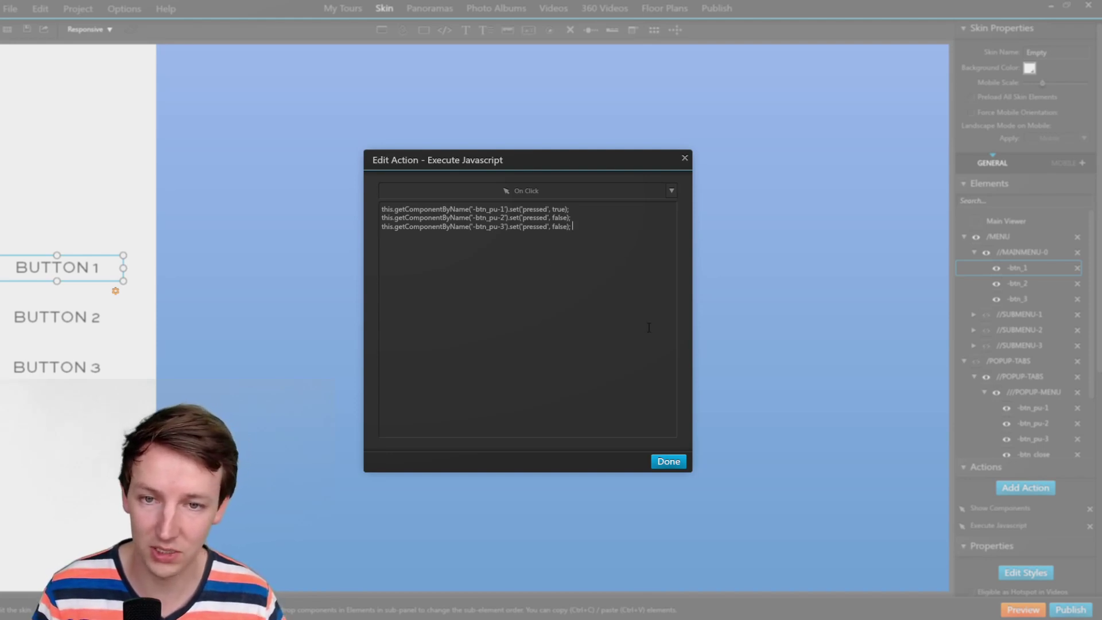
key(ctrl+a)
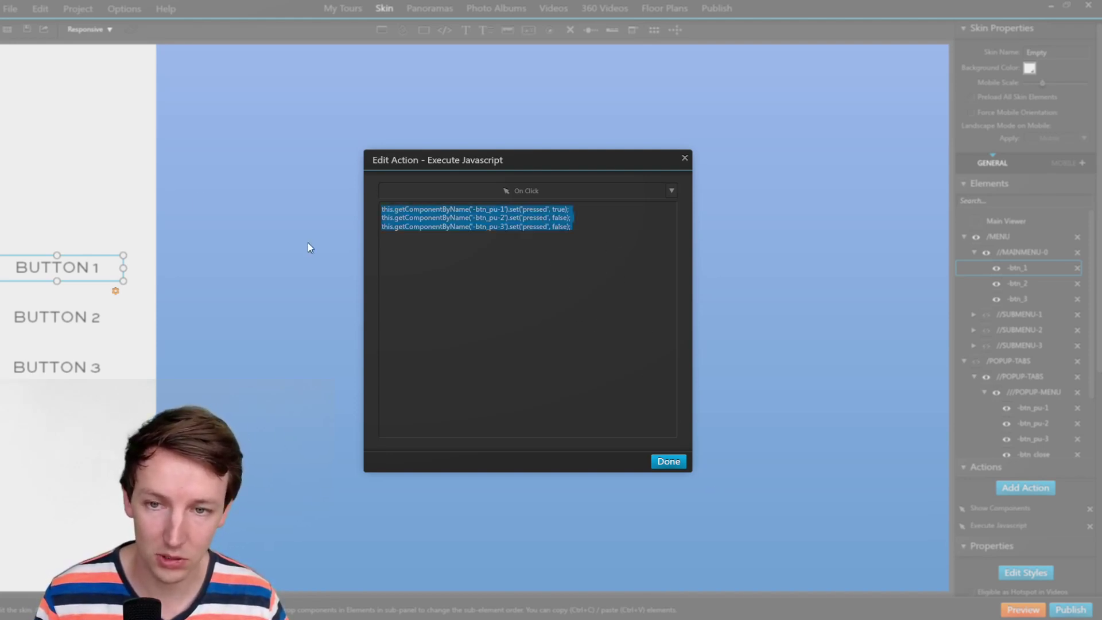
click(616, 305)
click(672, 462)
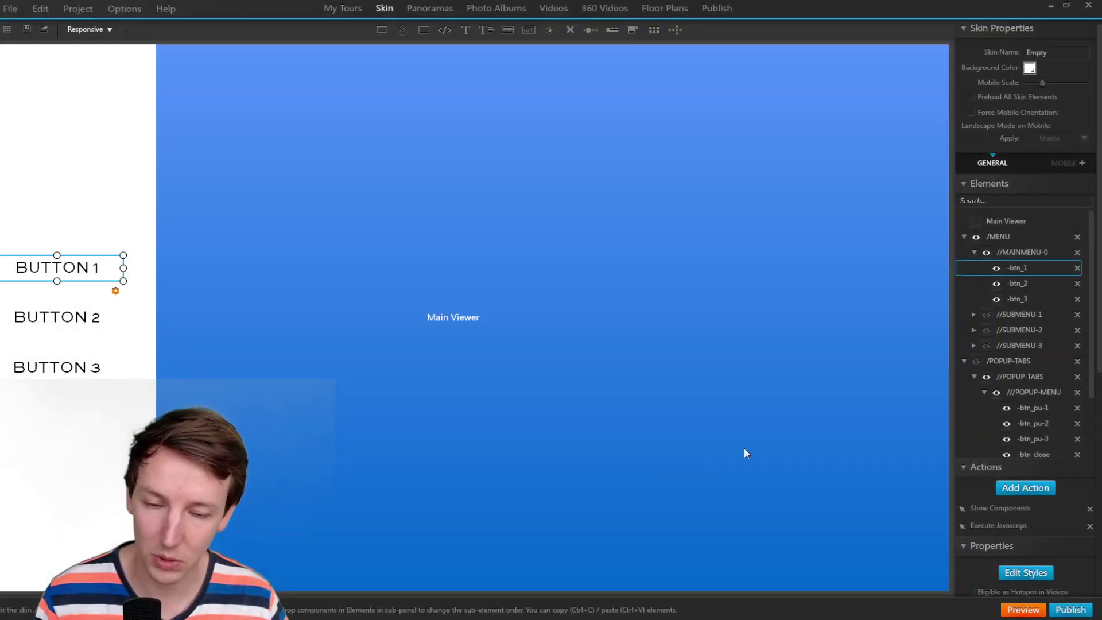
Step: Preview the tour, open the popup from Button 1 and switch among the BTN 1–3 tabs before closing
click(1020, 609)
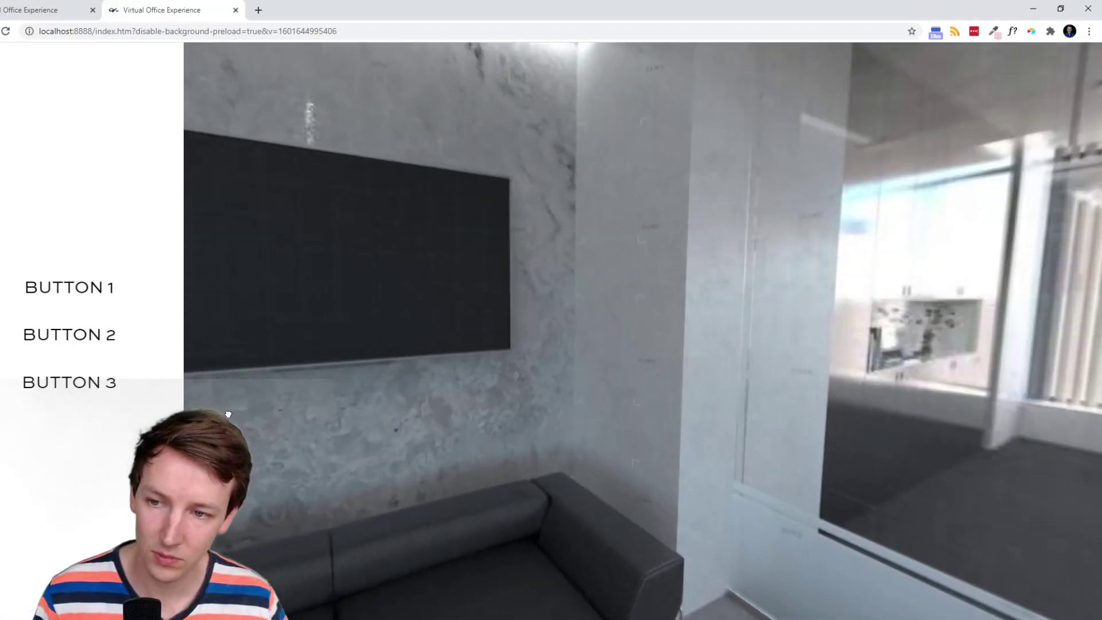
click(105, 306)
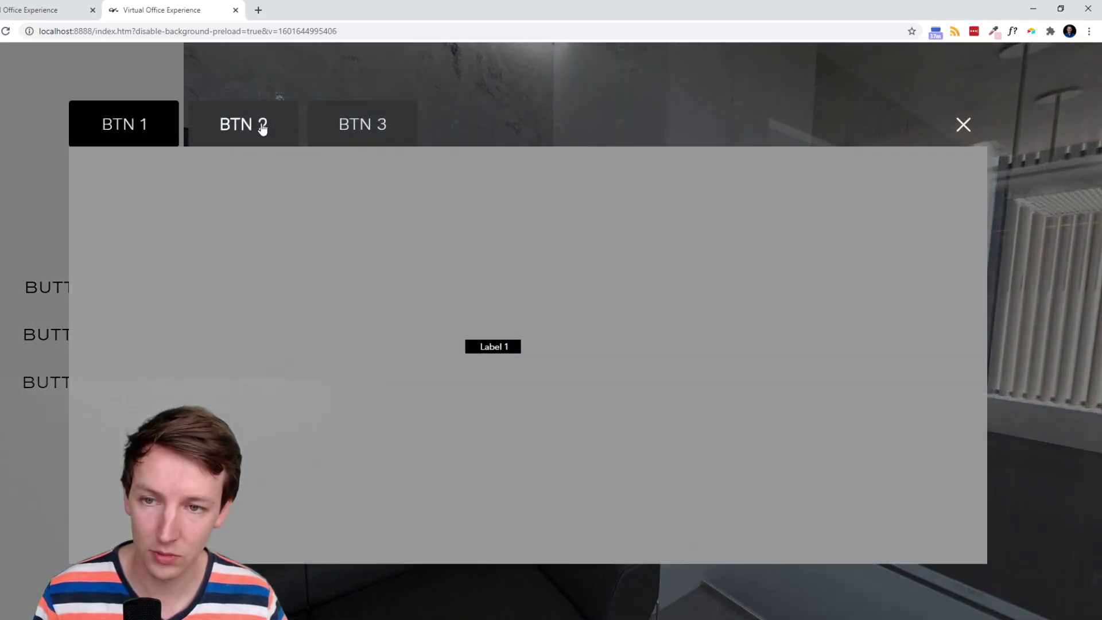
click(263, 128)
click(348, 135)
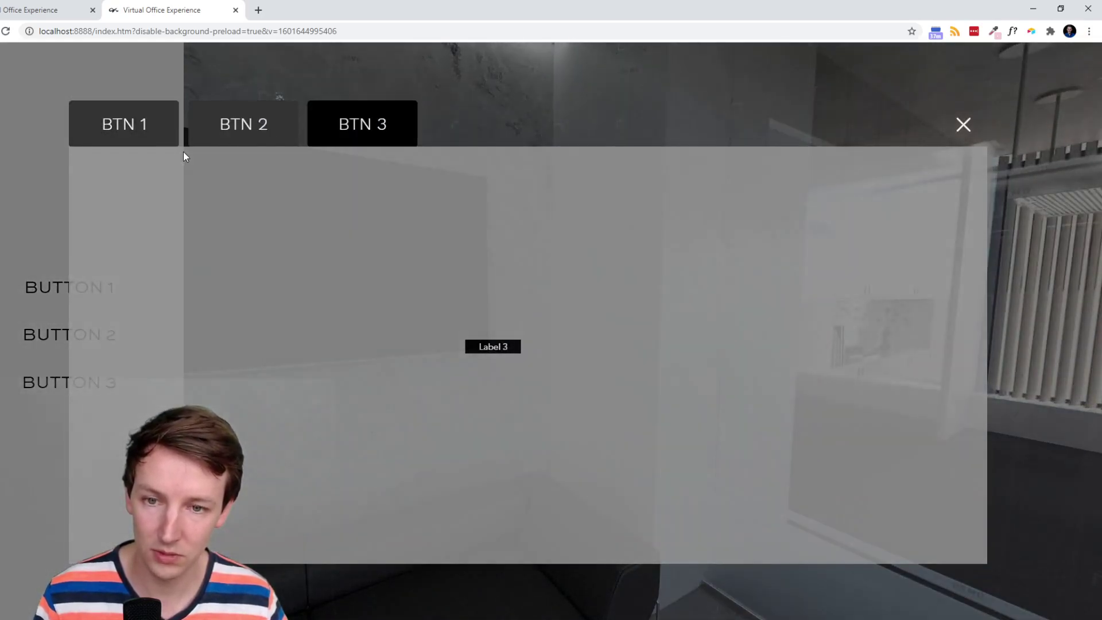
click(155, 139)
click(321, 129)
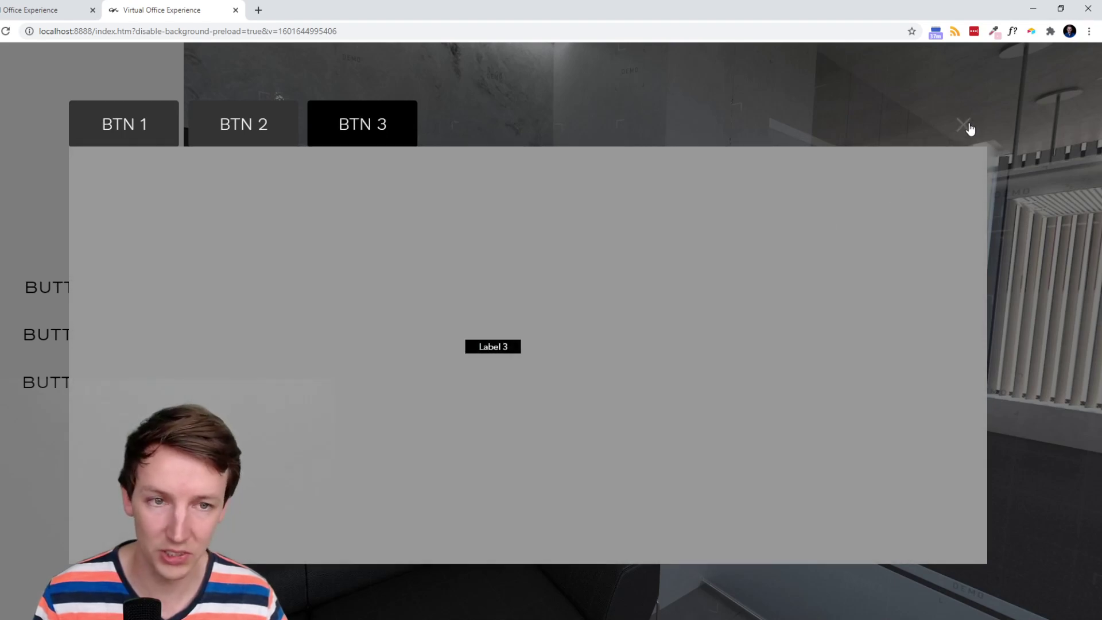
click(967, 126)
Step: Reopen the popup from Button 1 to confirm BTN 1 is pressed, cycle tabs, close, then try Button 2
click(48, 290)
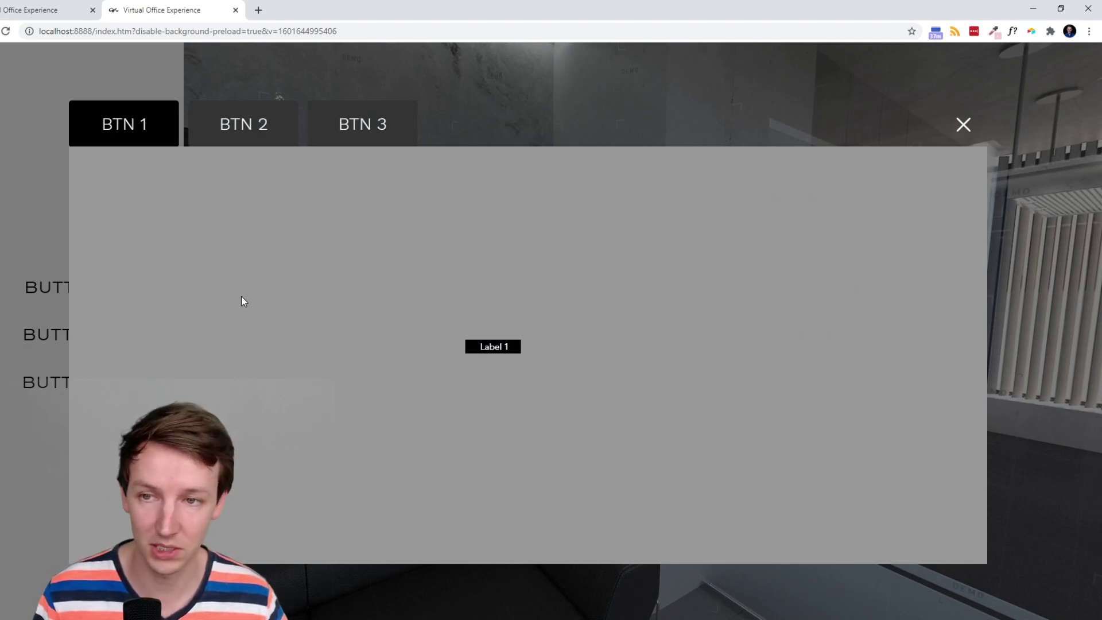
click(258, 133)
click(357, 135)
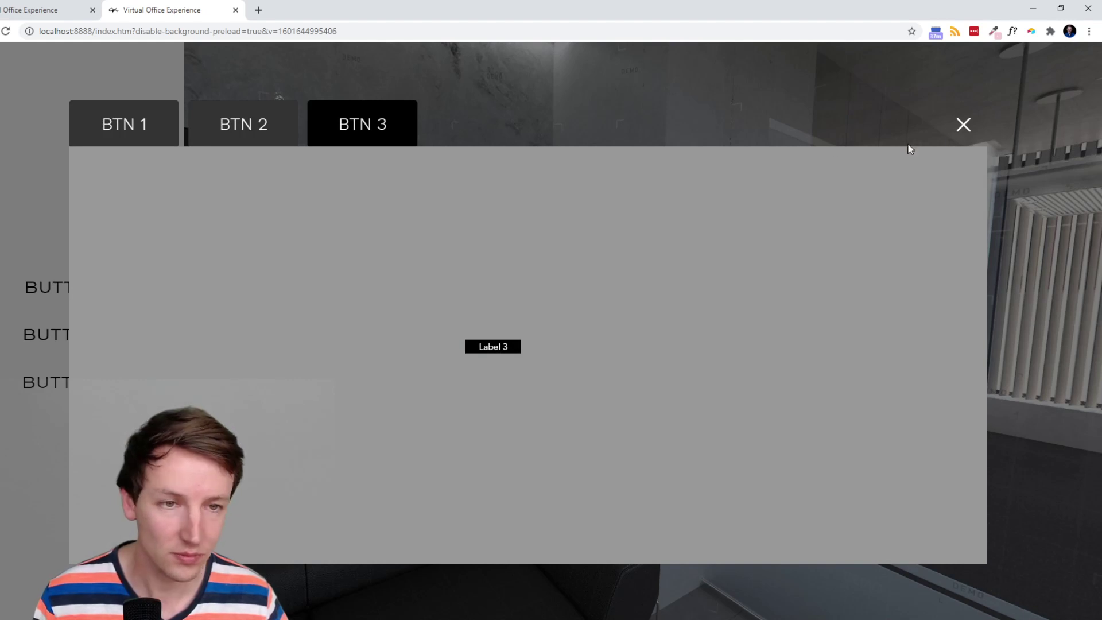
click(964, 128)
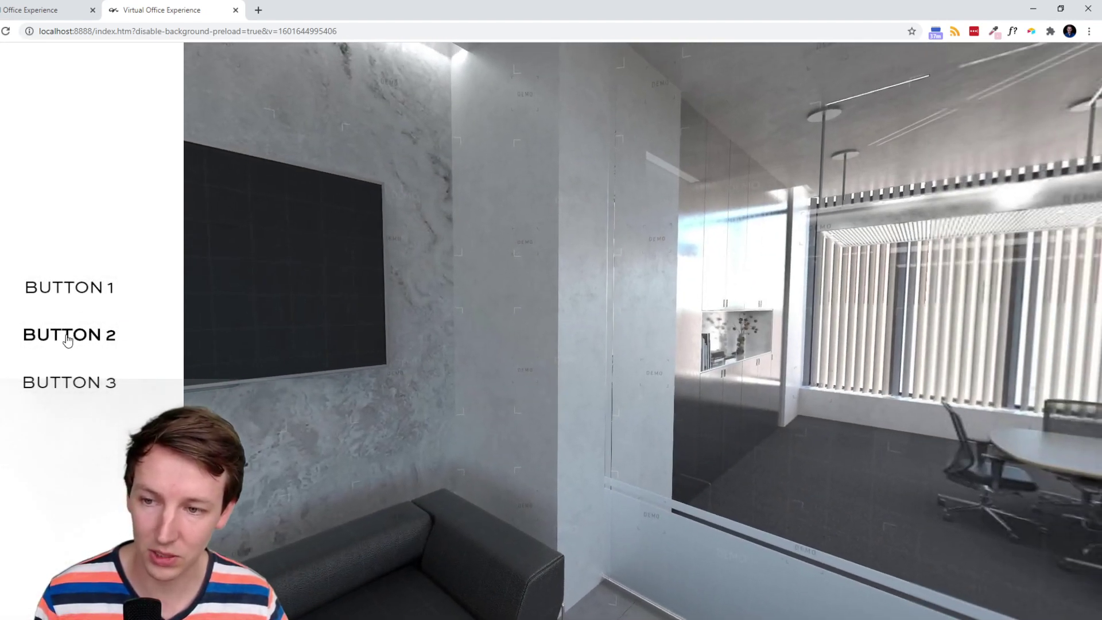
click(67, 336)
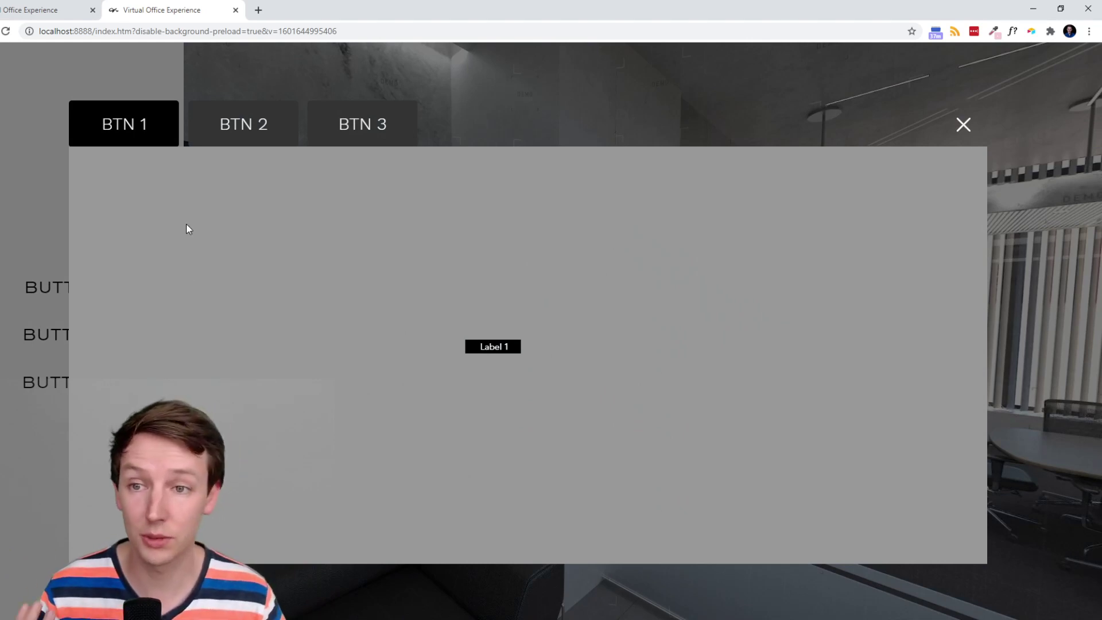
Step: Give Button 2 a Show Components action that shows the /POPUP-TABS group
key(alt+Tab)
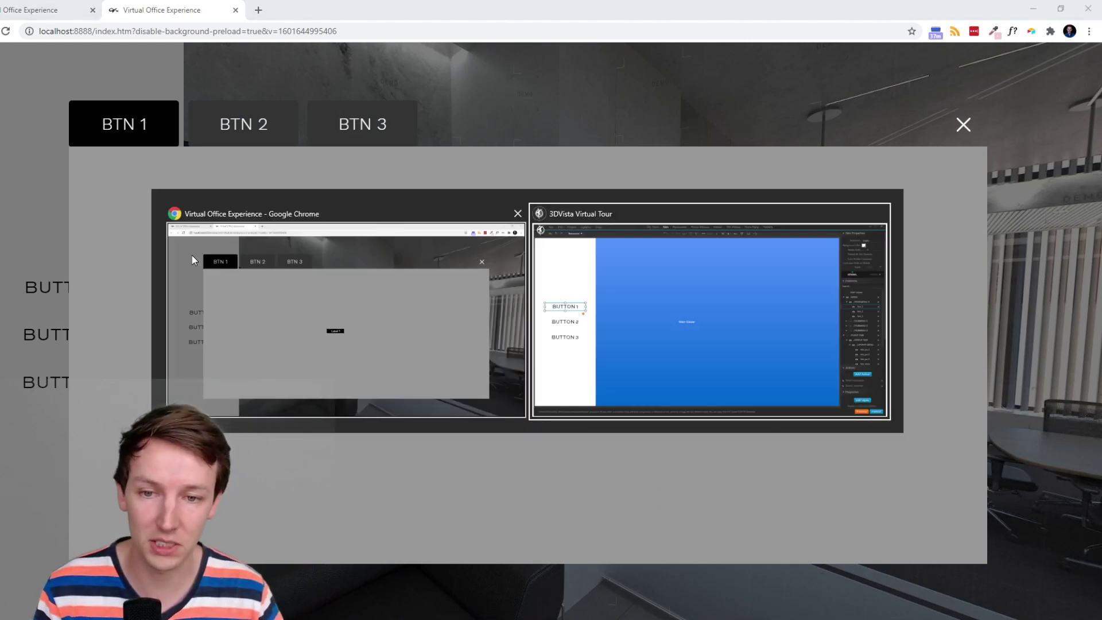
click(99, 322)
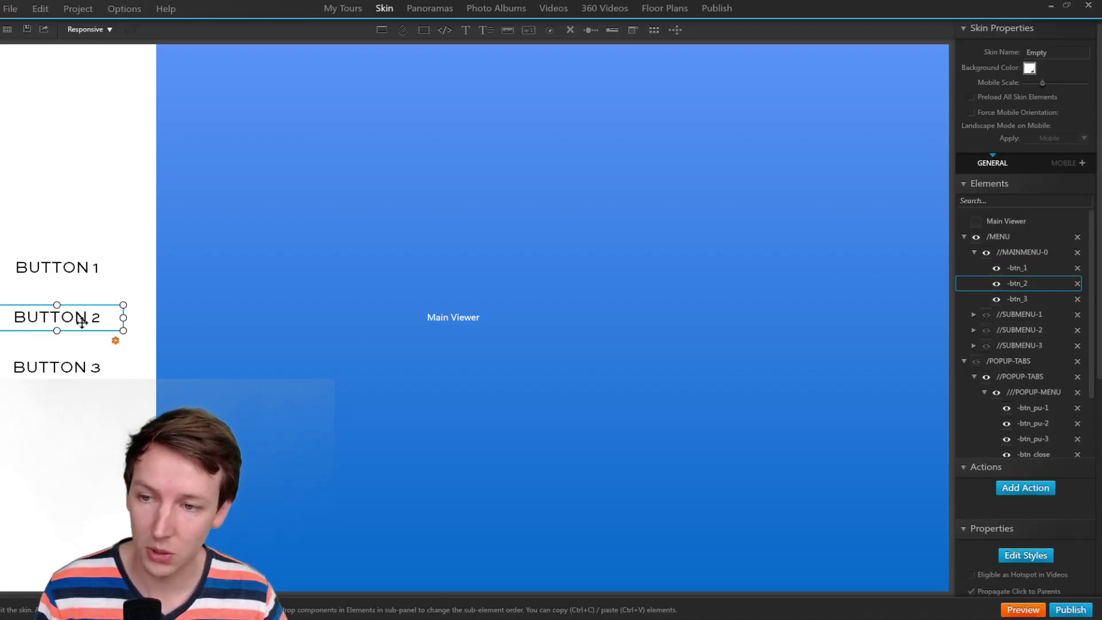
click(92, 269)
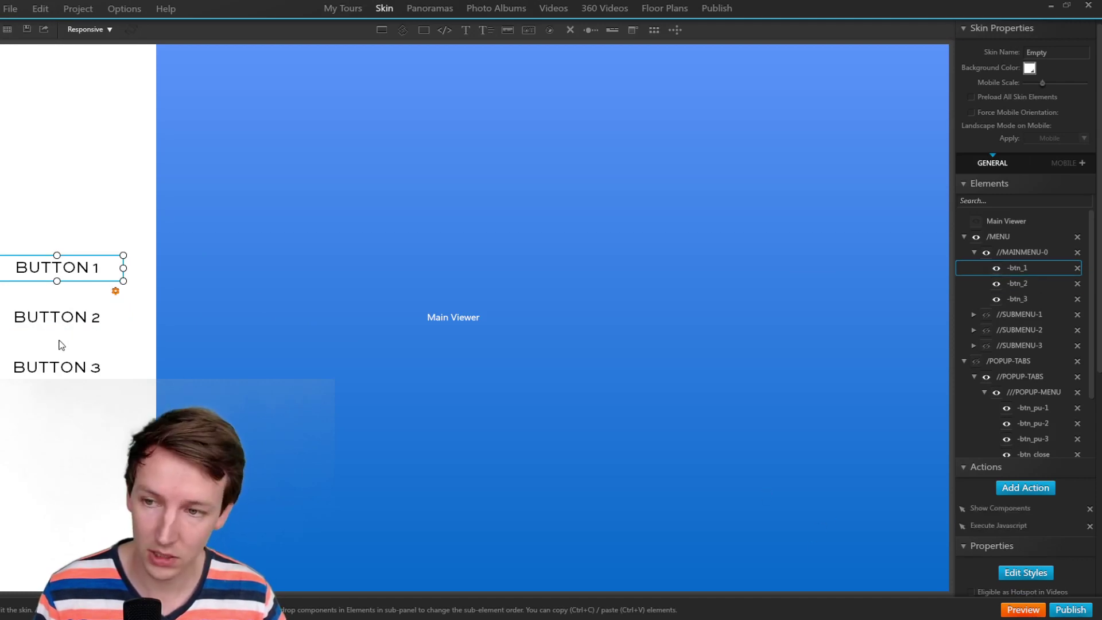
click(67, 317)
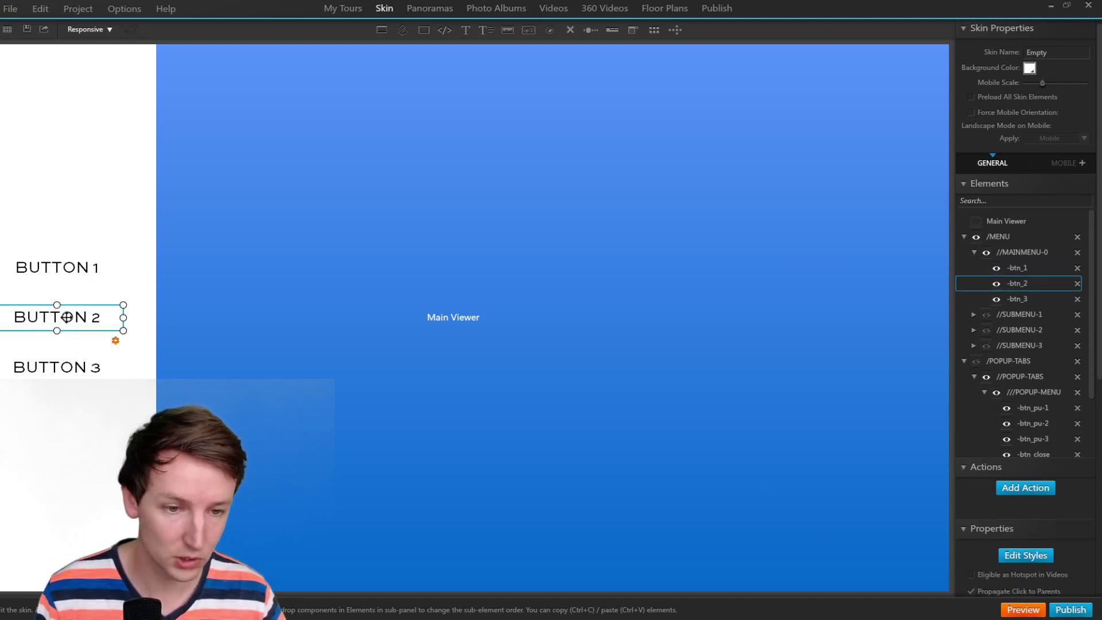
click(1025, 488)
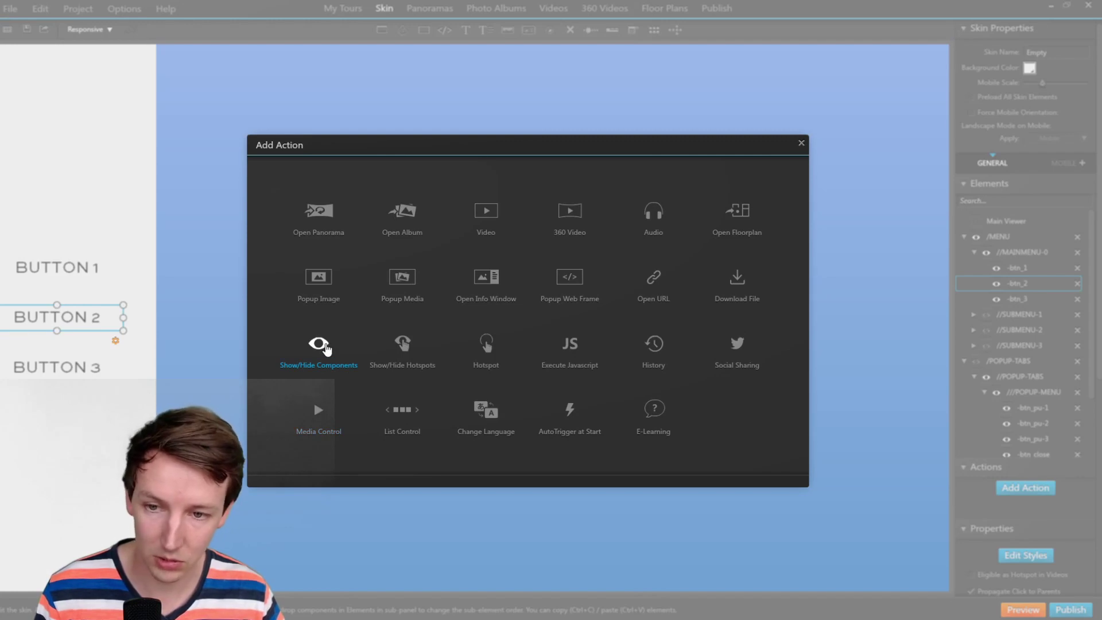
click(326, 348)
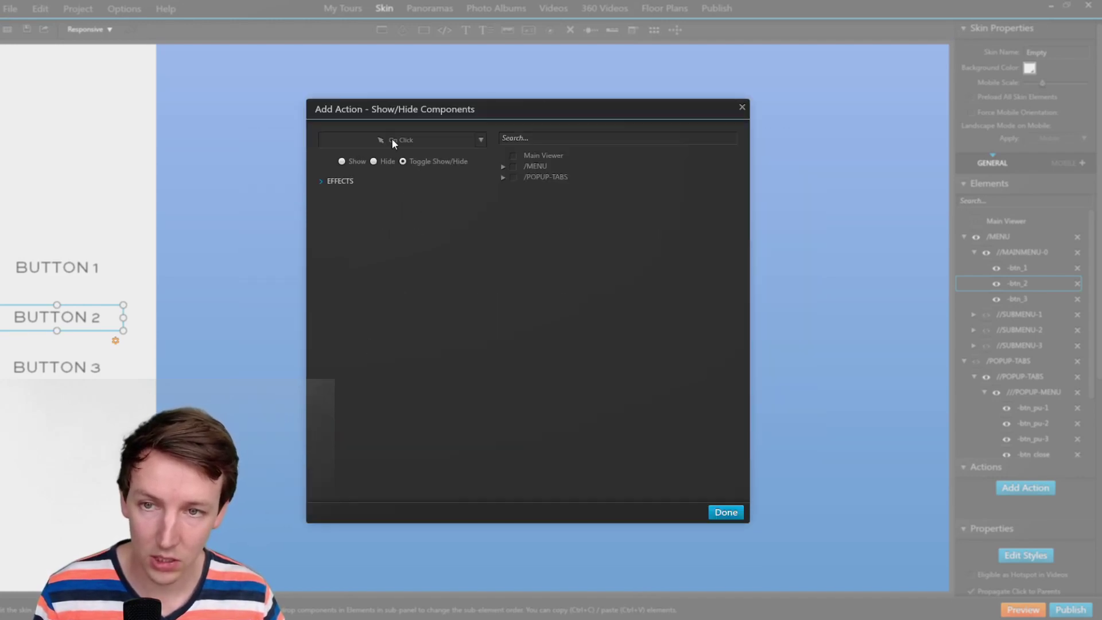
click(508, 177)
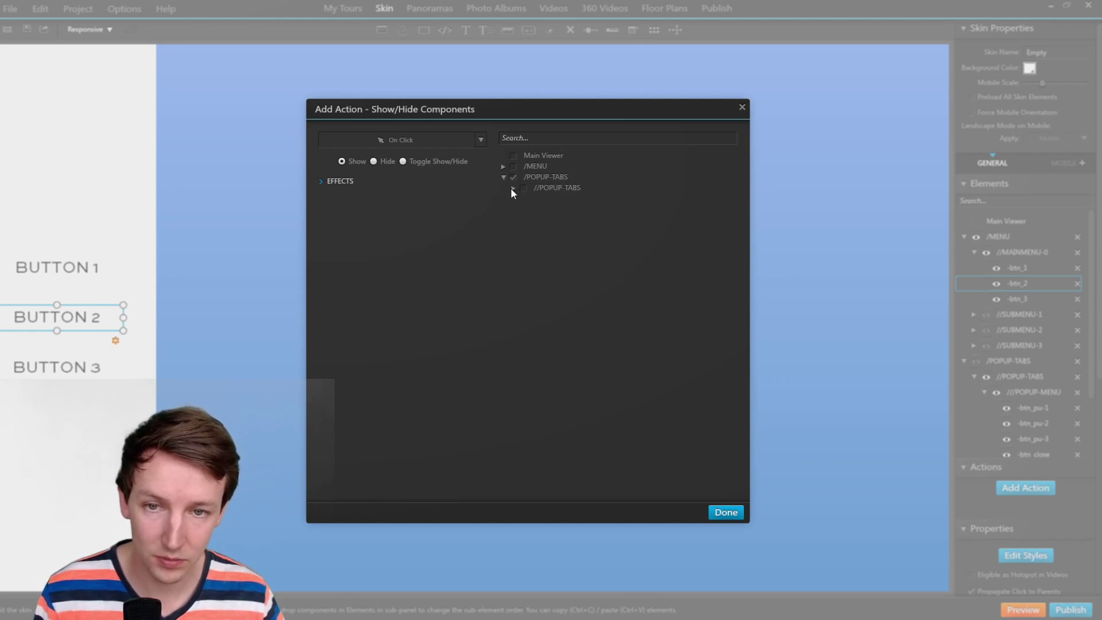
click(512, 187)
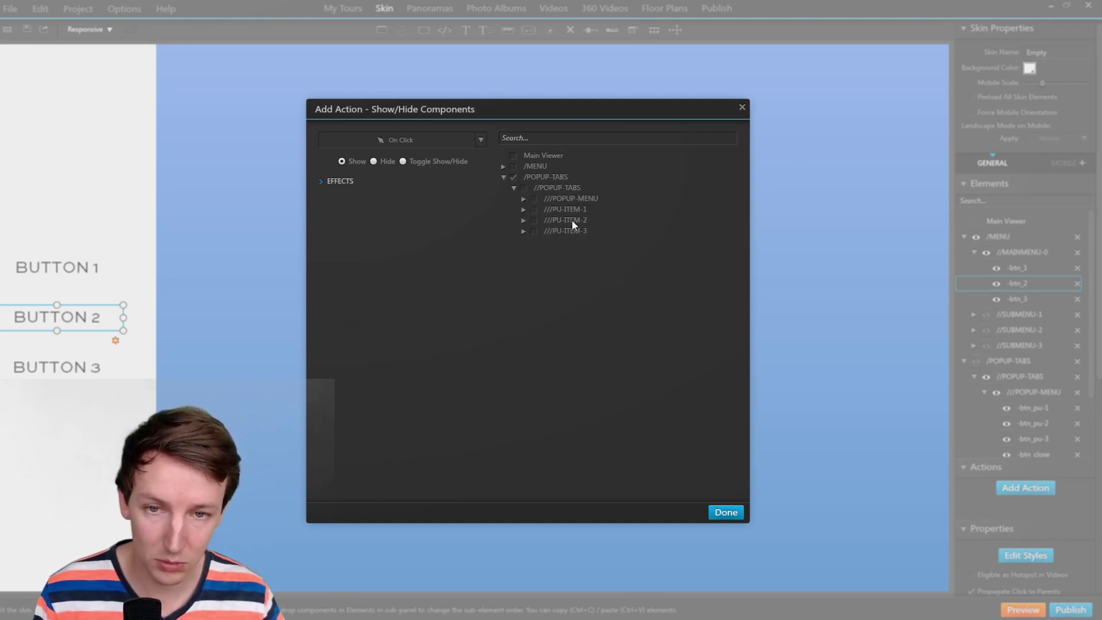
click(730, 514)
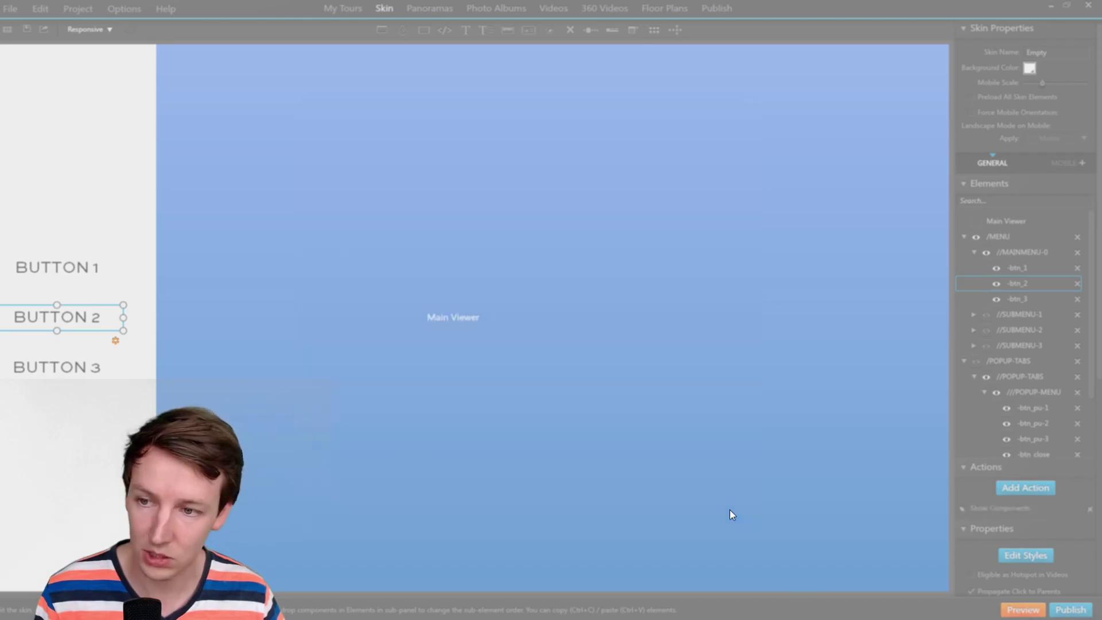
Step: Add a JavaScript action to Button 2 pressing -btn_pu-2 and unpressing -btn_pu-1 and -btn_pu-3
click(1034, 489)
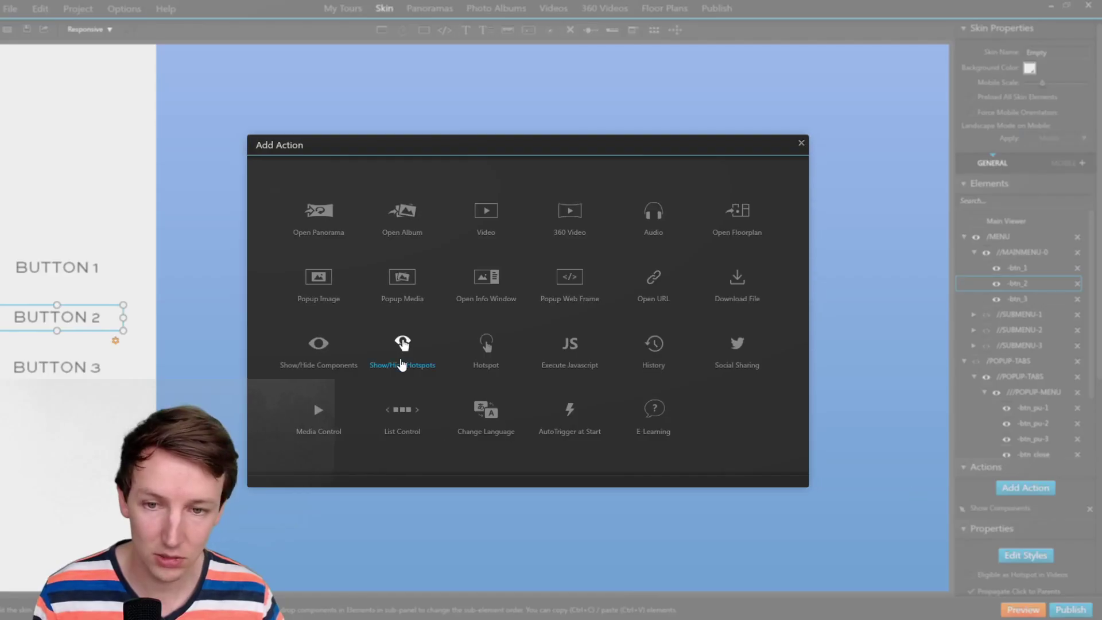
click(575, 360)
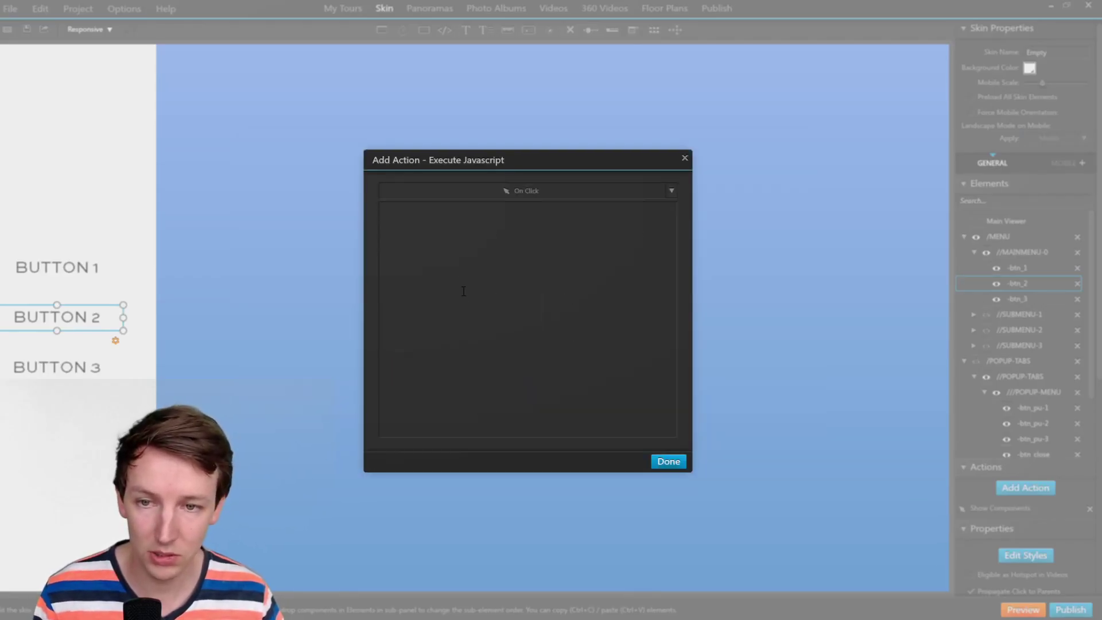
text(this.getComponentByName('-btn_pu-1').set('pressed', true); this.getComponentByName('-btn_pu-2').set('pressed', false); this.getComponentByName('-btn_pu-3').set('pressed', false);)
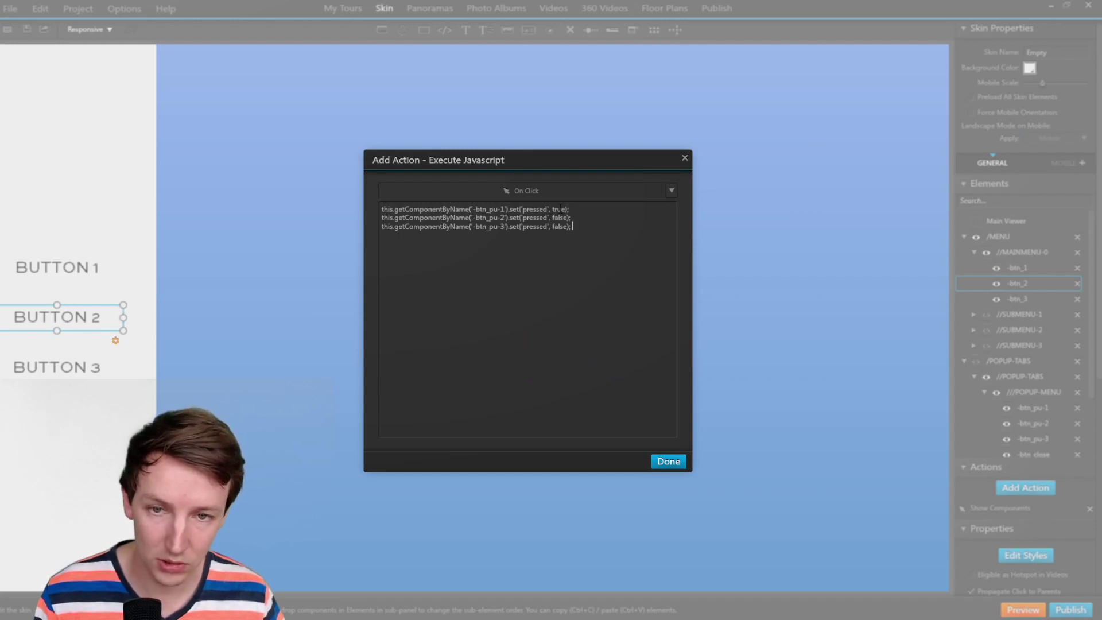
double_click(559, 209)
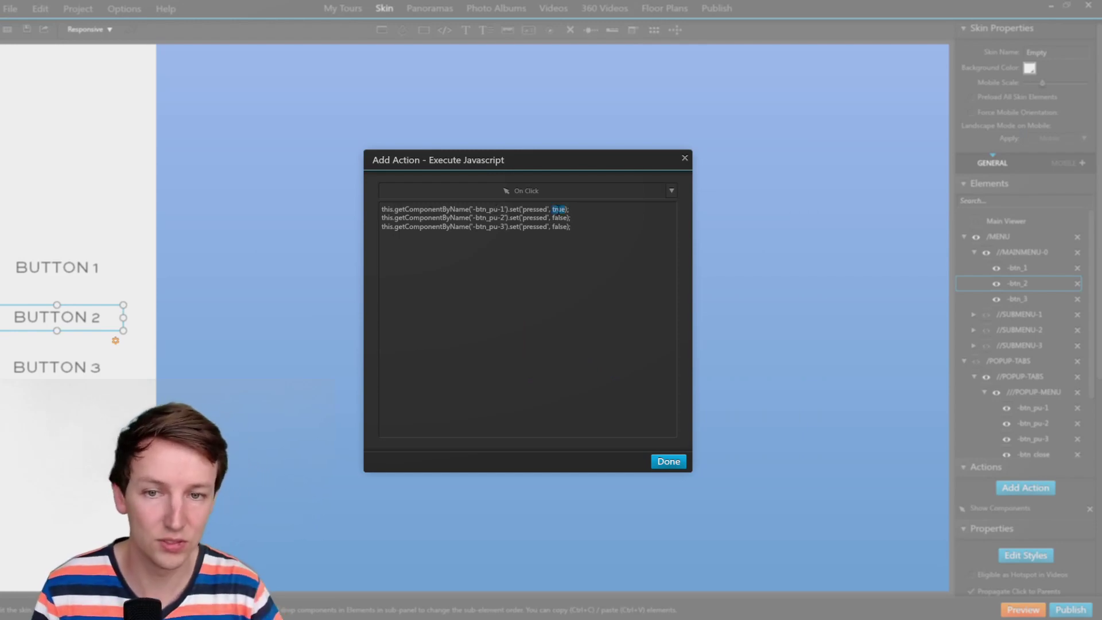
text(false)
double_click(558, 217)
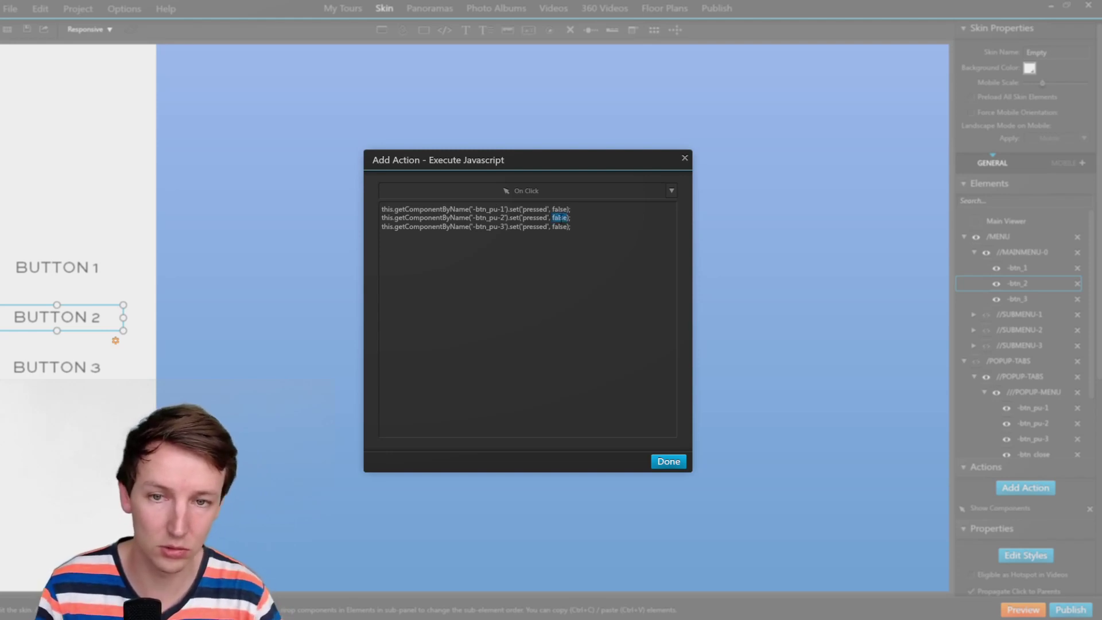
text(true)
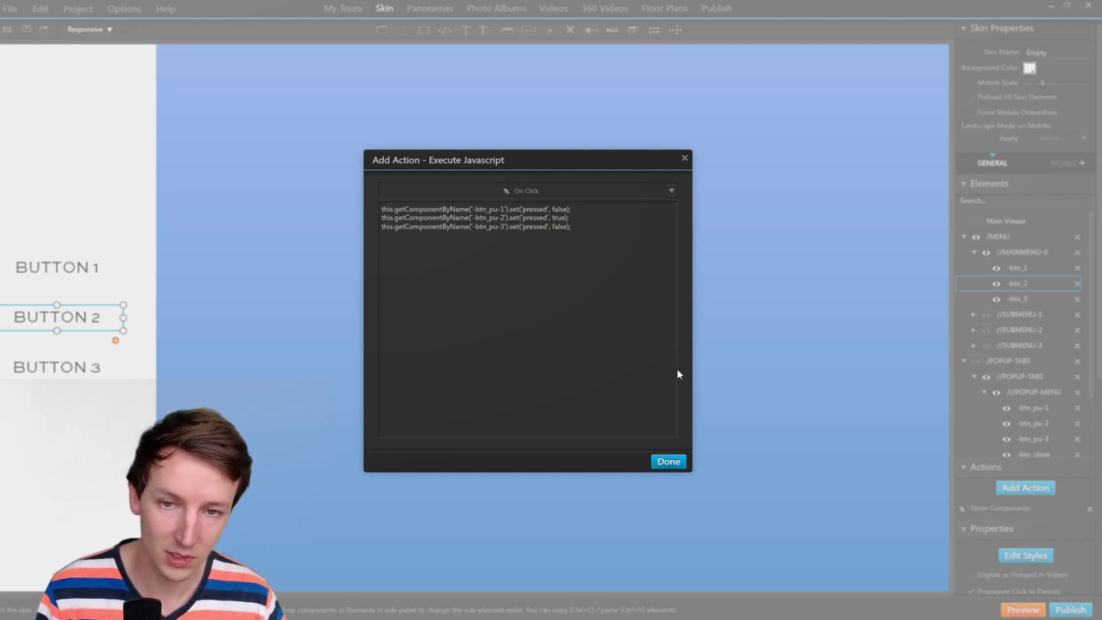
click(669, 461)
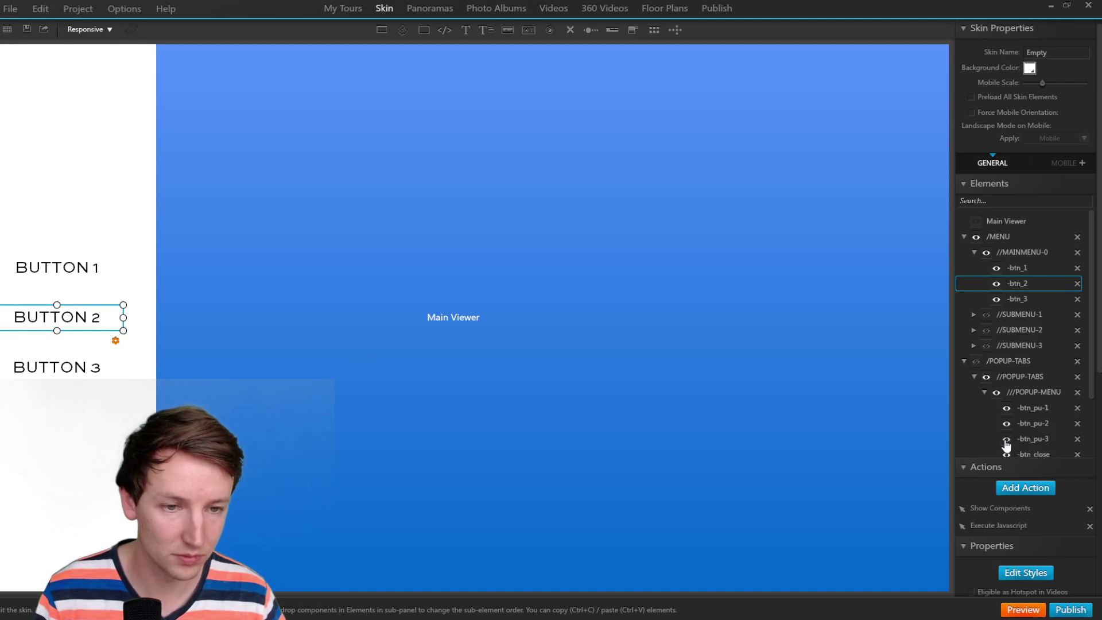
Step: Give Button 3 a Show Components action showing the popup tabs with PU-ITEM-3
key(Down)
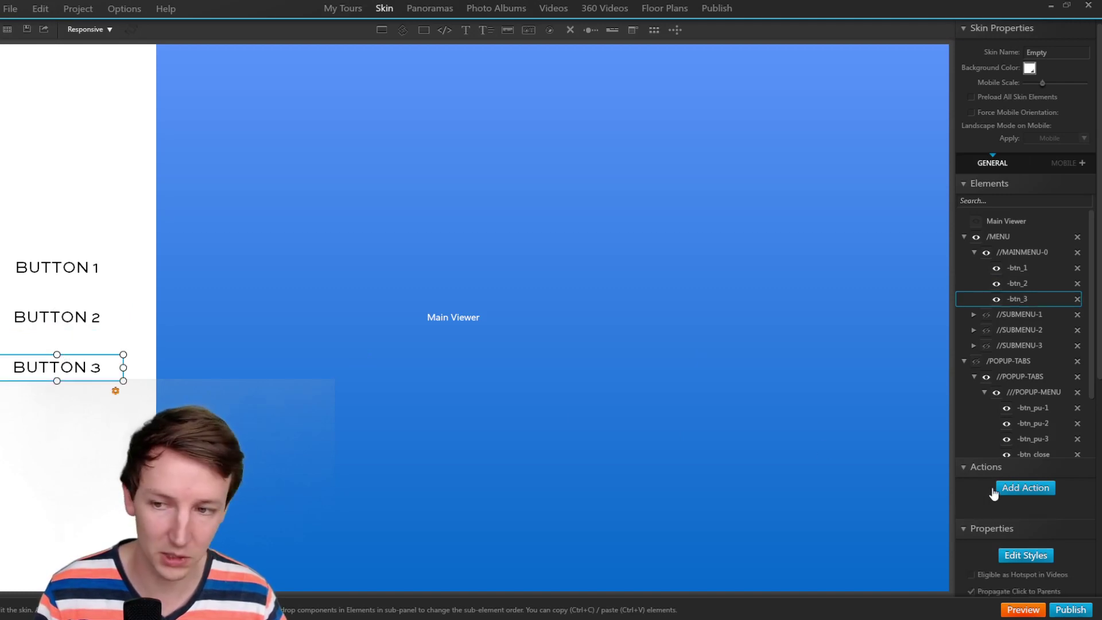
click(997, 490)
click(318, 336)
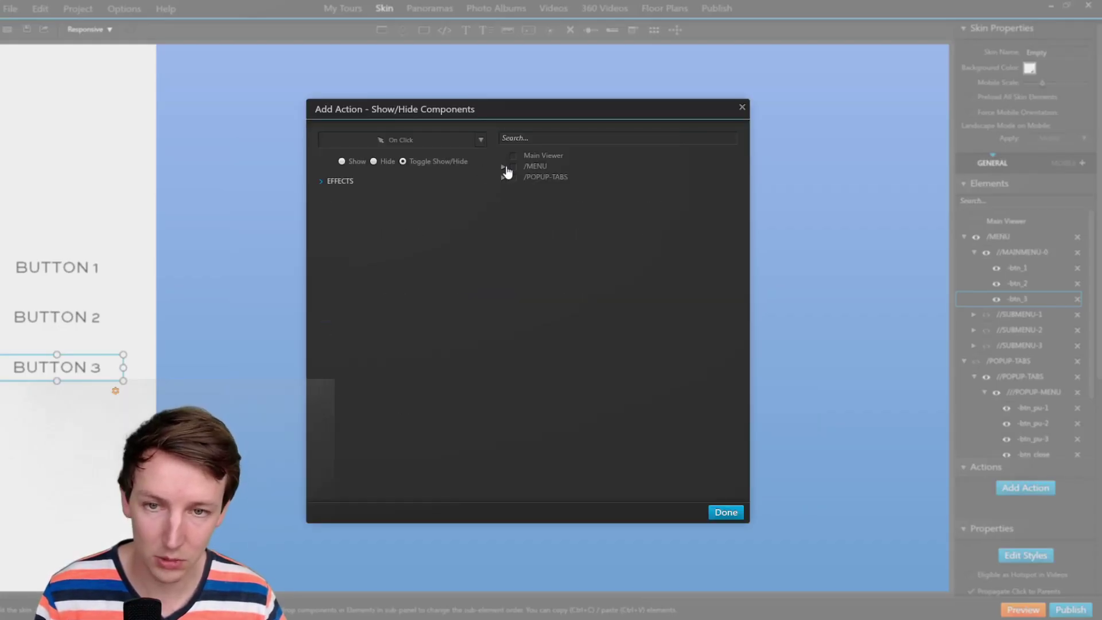
click(512, 178)
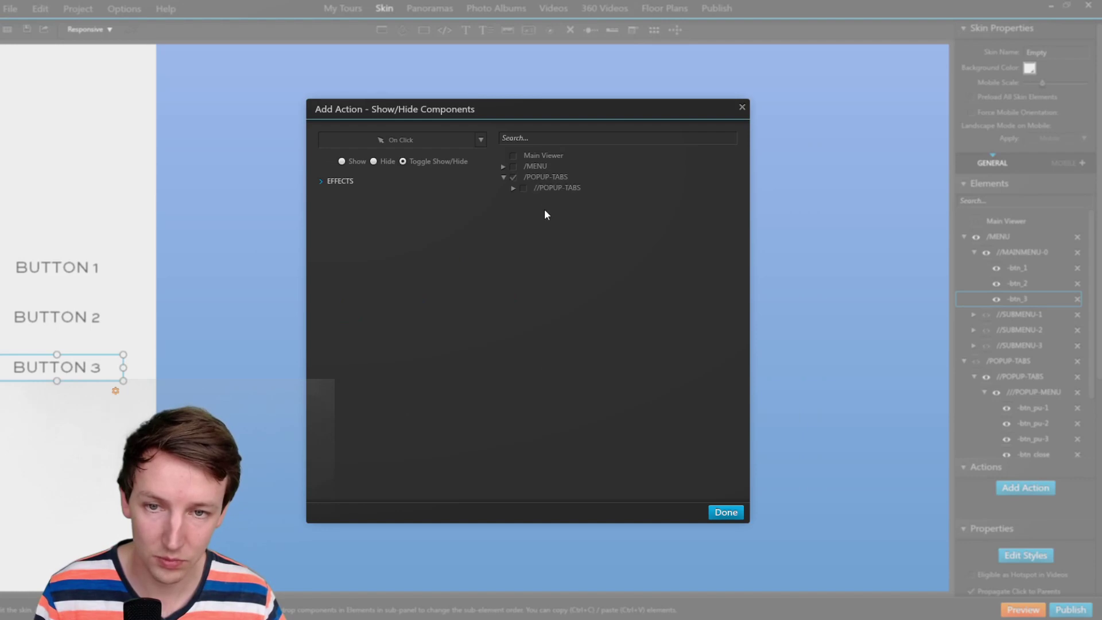
click(515, 187)
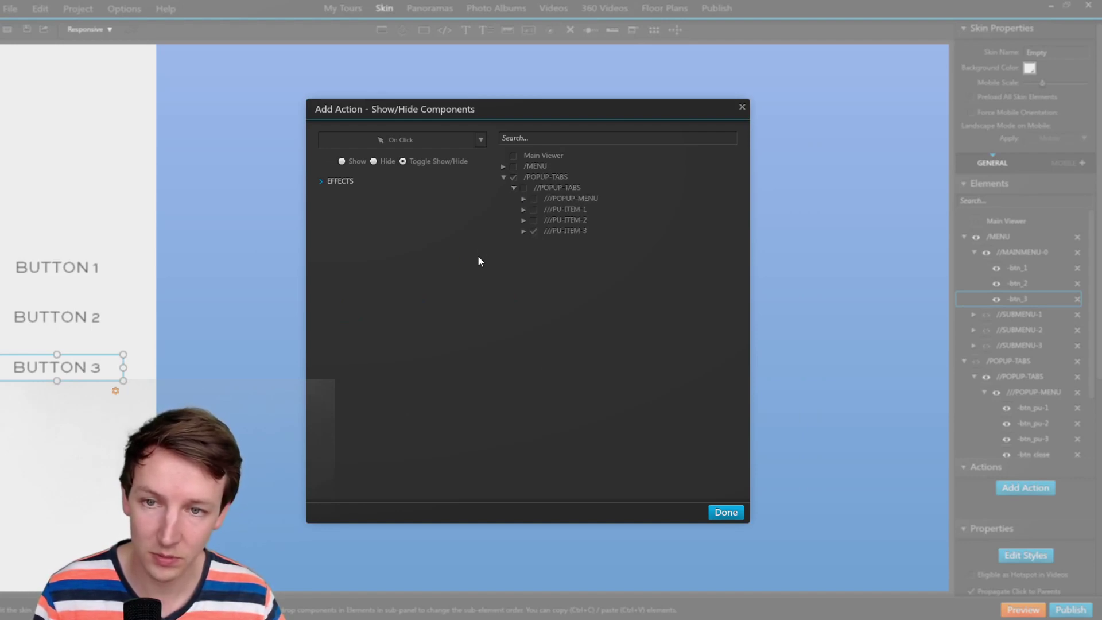
click(738, 515)
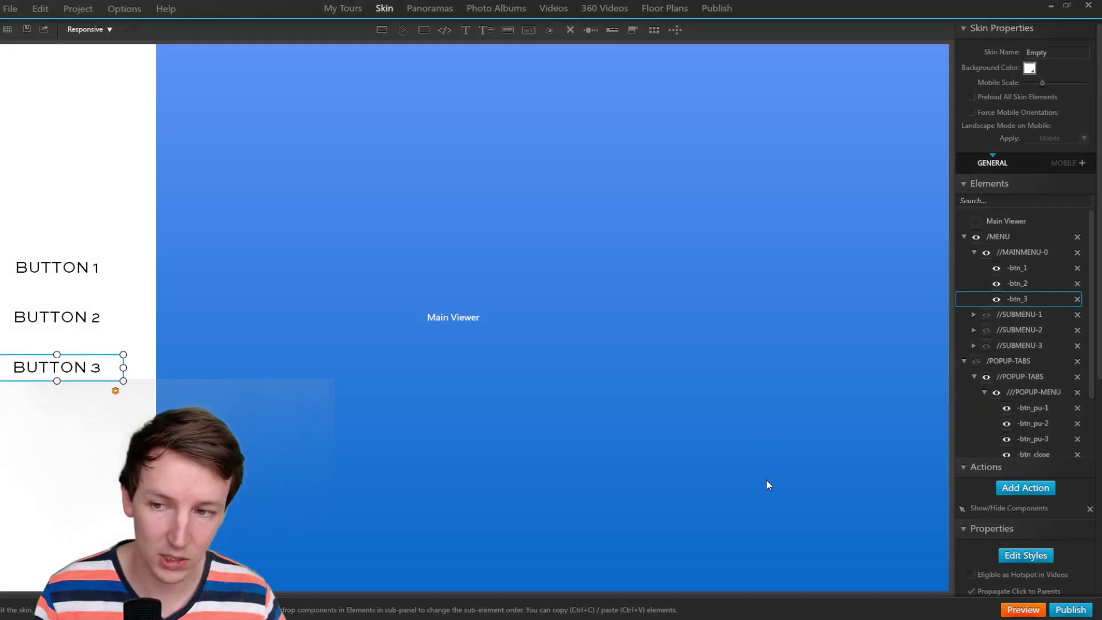
click(991, 513)
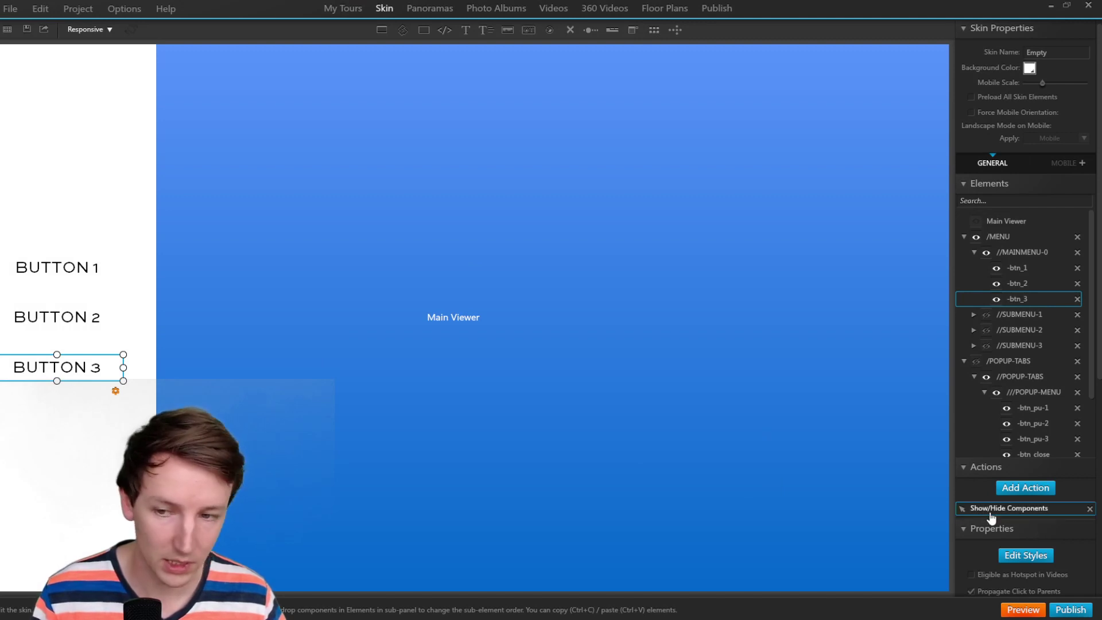
double_click(992, 514)
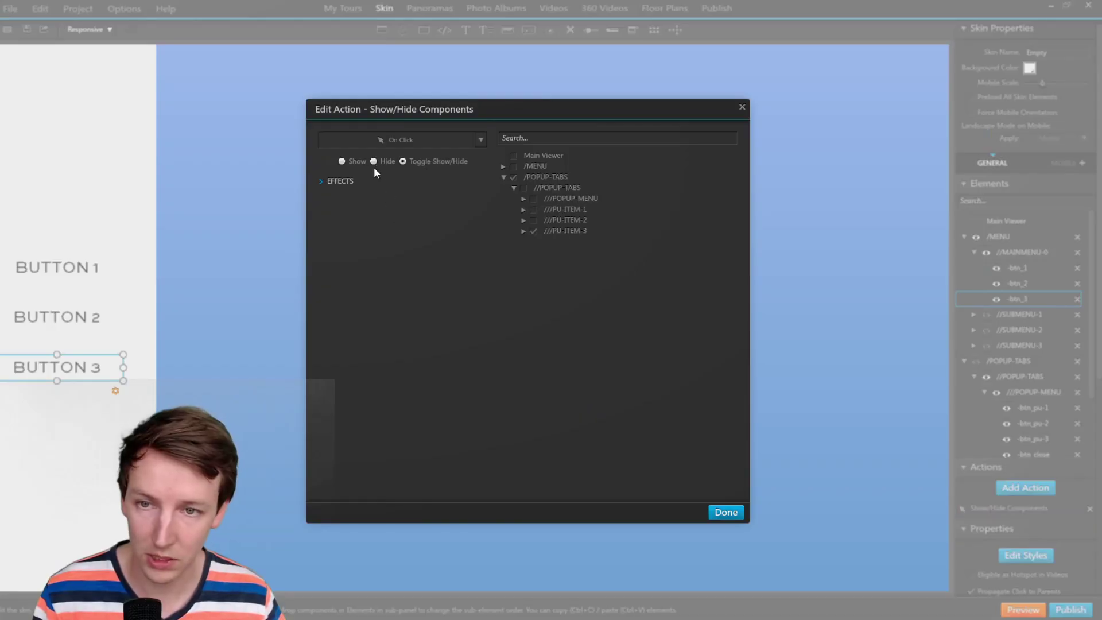
click(726, 513)
Step: Add a JavaScript action to Button 3 pressing -btn_pu-3 and unpressing the other tabs
click(1035, 490)
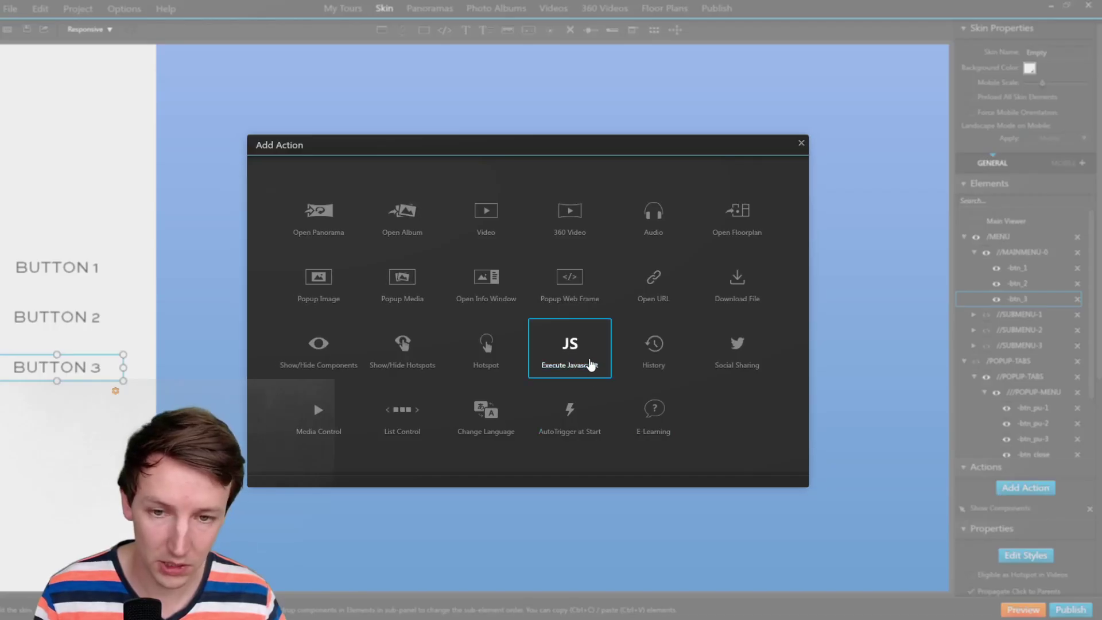
click(591, 365)
text(this.getComponentByName('-btn_pu-1').set('pressed', true); this.getComponentByName('-btn_pu-2').set('pressed', false); this.getComponentByName('-btn_pu-3').set('pressed', false);)
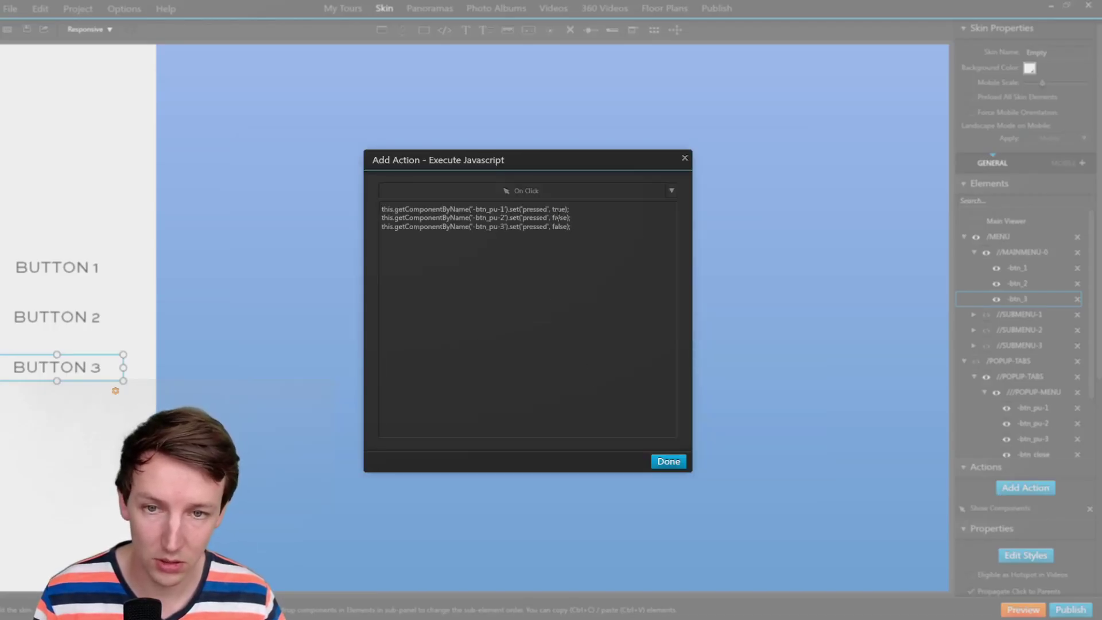
double_click(556, 209)
text(false)
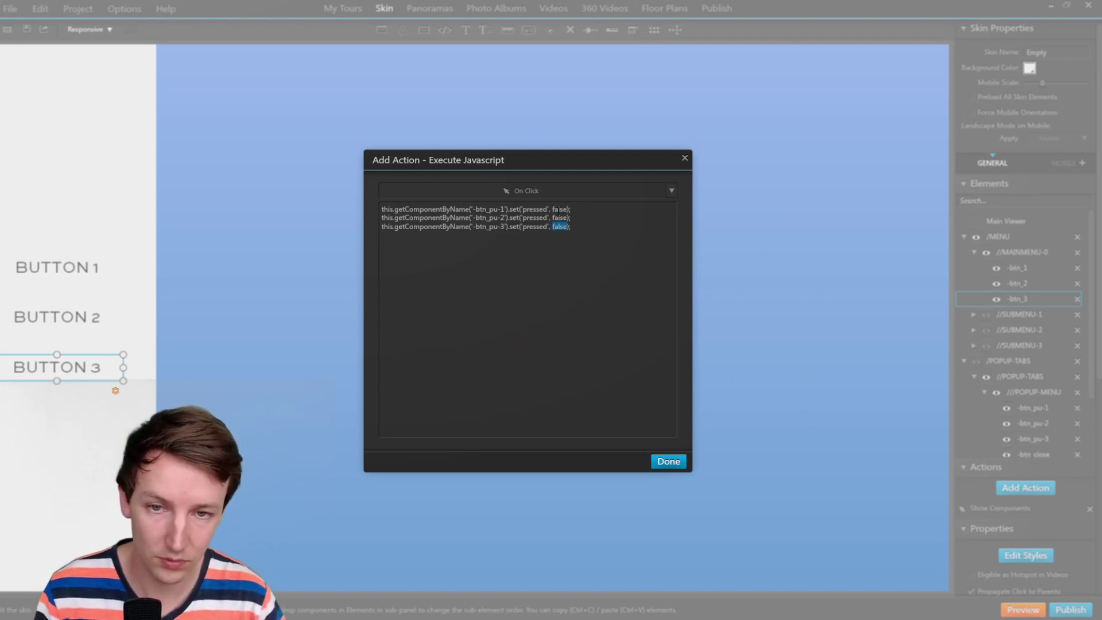
text(true)
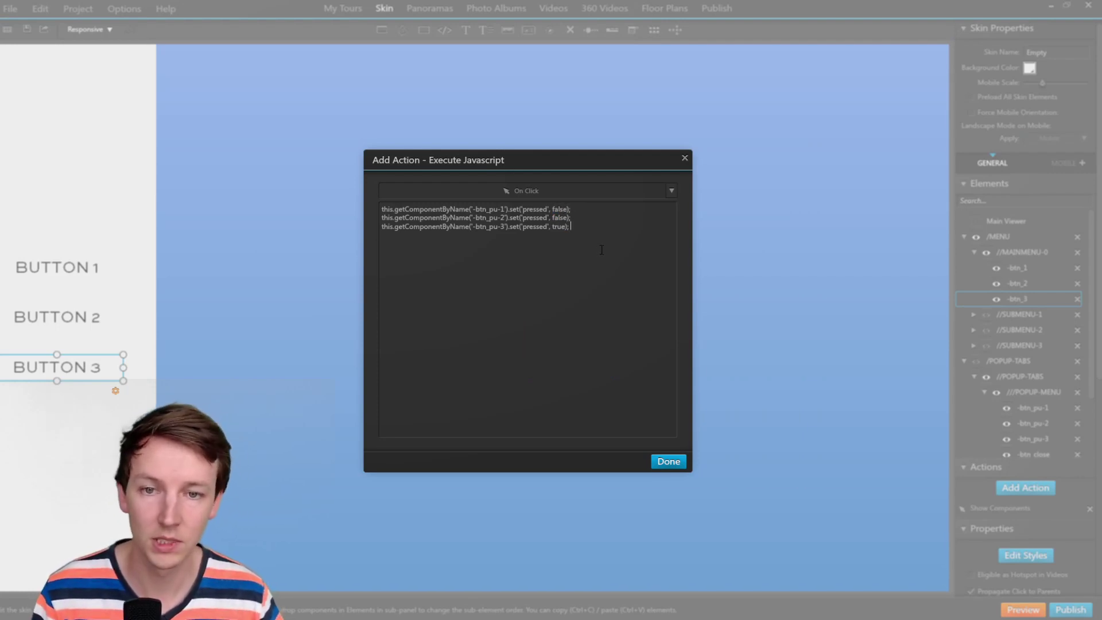
click(681, 463)
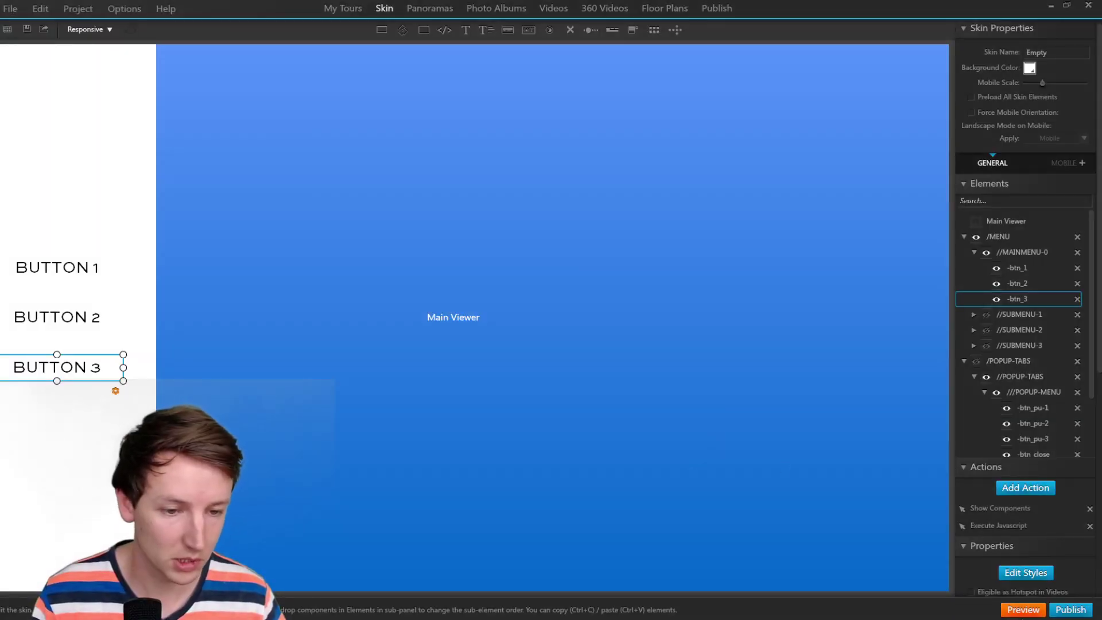
Step: Launch the browser preview and confirm Button 2 opens the popup, switching to BTN 3 and closing it
click(1023, 610)
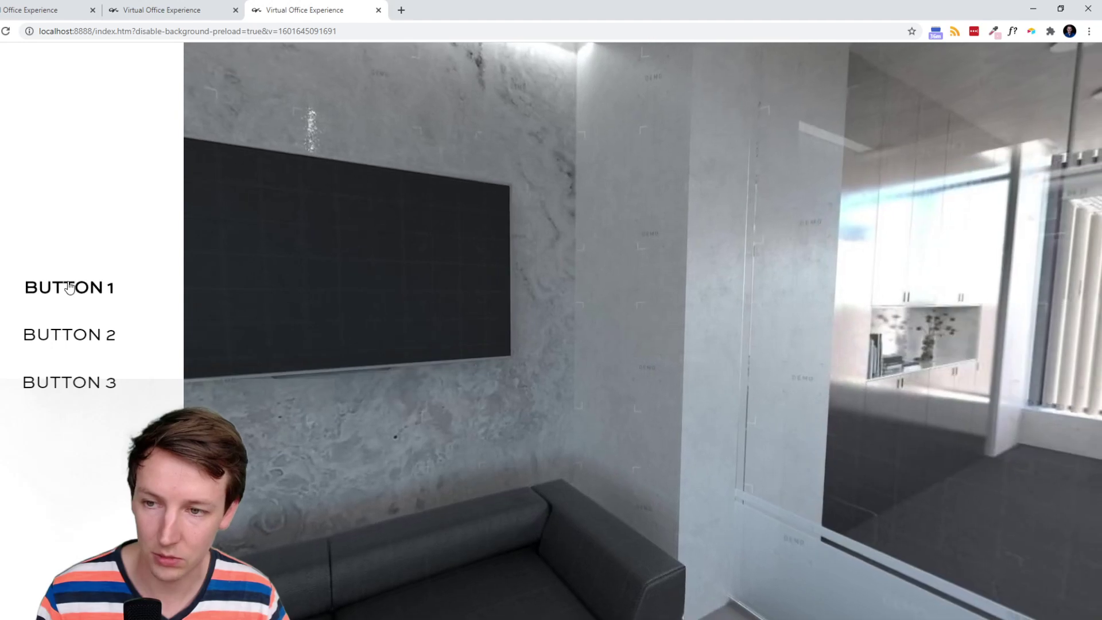
click(74, 287)
click(258, 123)
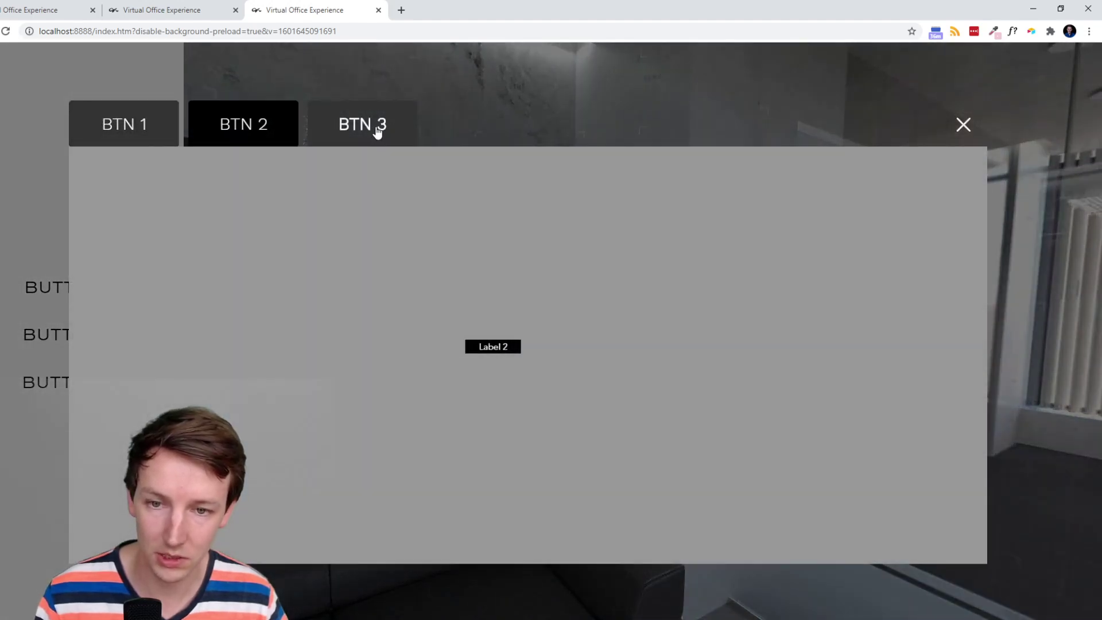
click(376, 130)
click(964, 127)
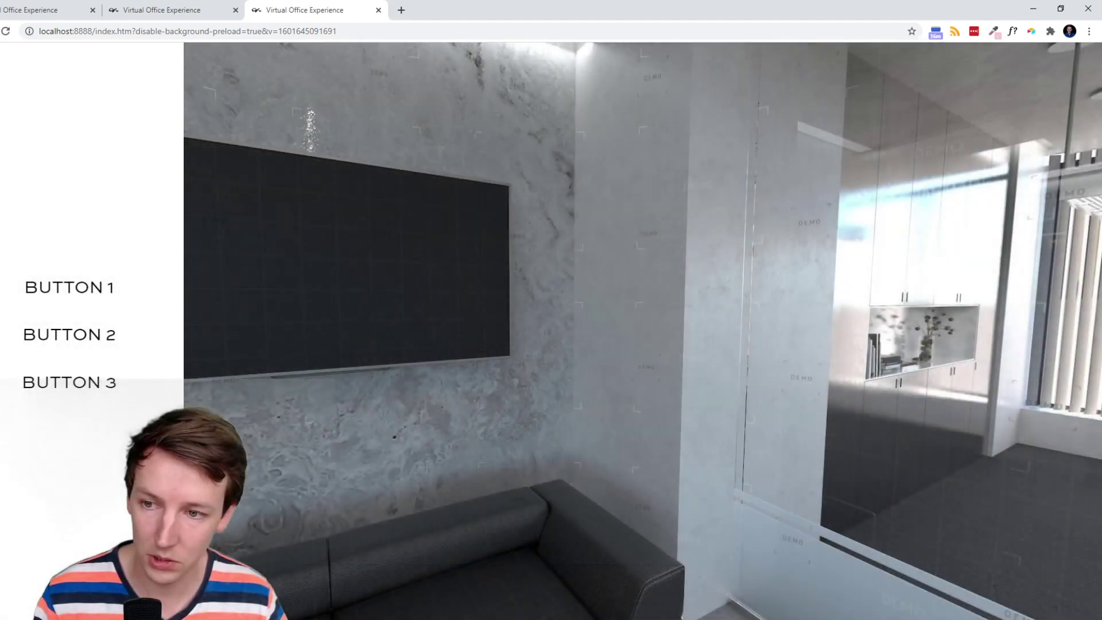
Step: Reopen the popup from Button 2 and cycle through the BTN 1, BTN 2 and BTN 3 tabs
click(121, 336)
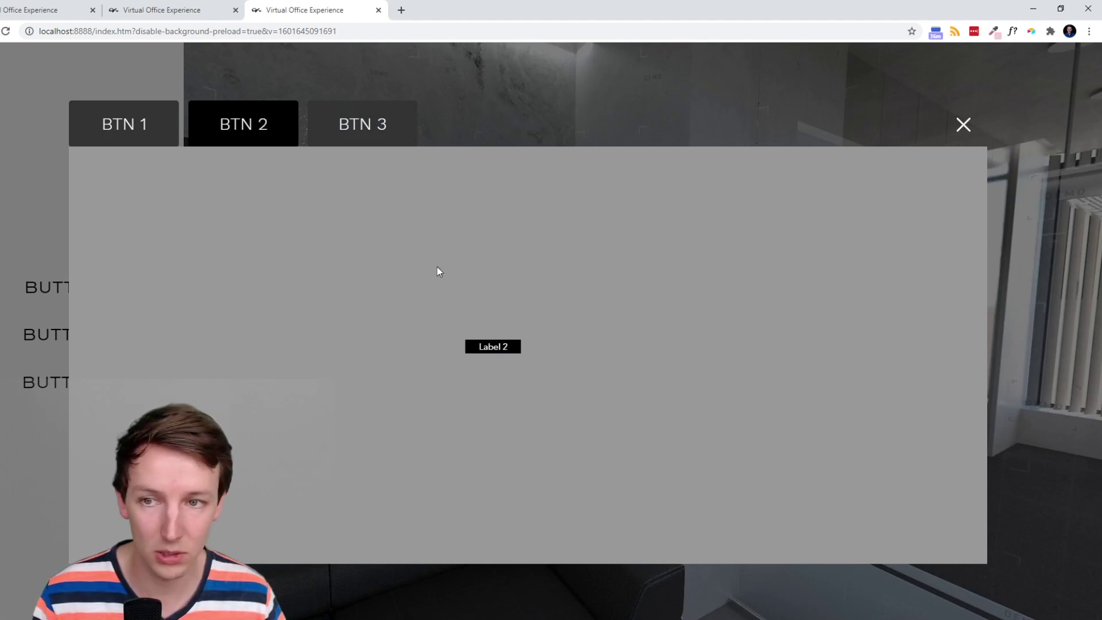
click(142, 123)
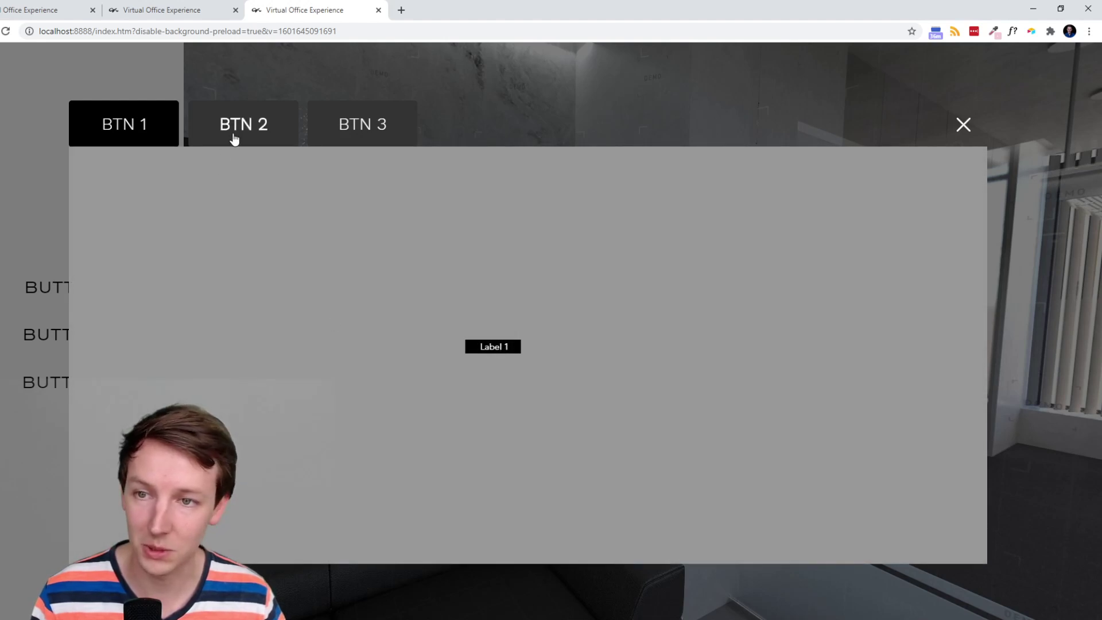
click(234, 139)
click(383, 127)
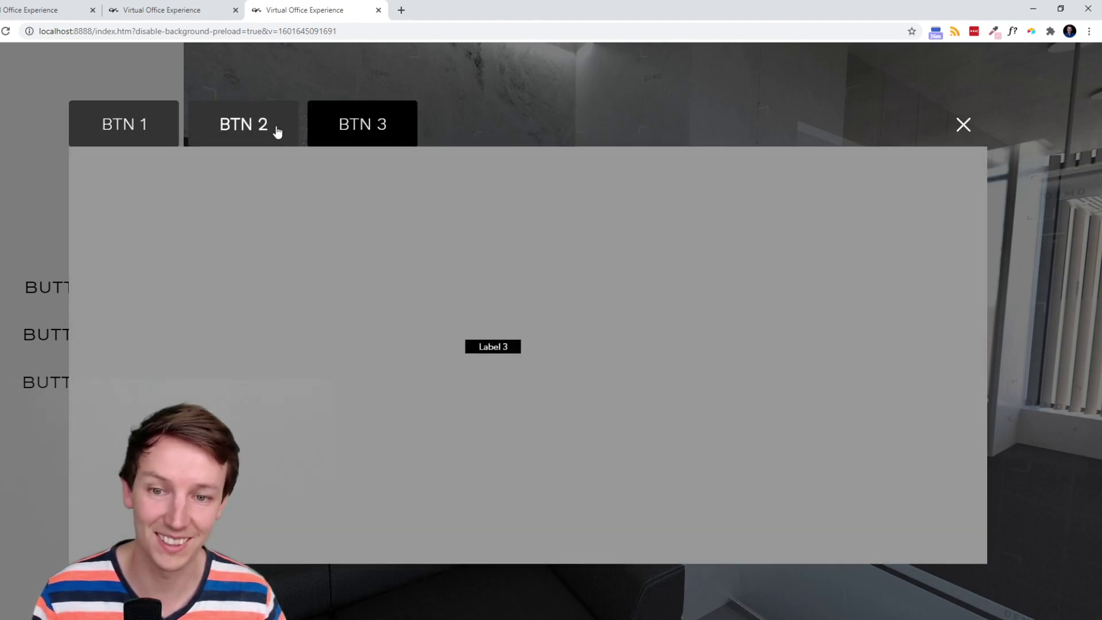
click(276, 135)
Step: Check Button 3 and Button 1 each open the popup, switching to the BTN 2 and BTN 3 tabs
click(963, 126)
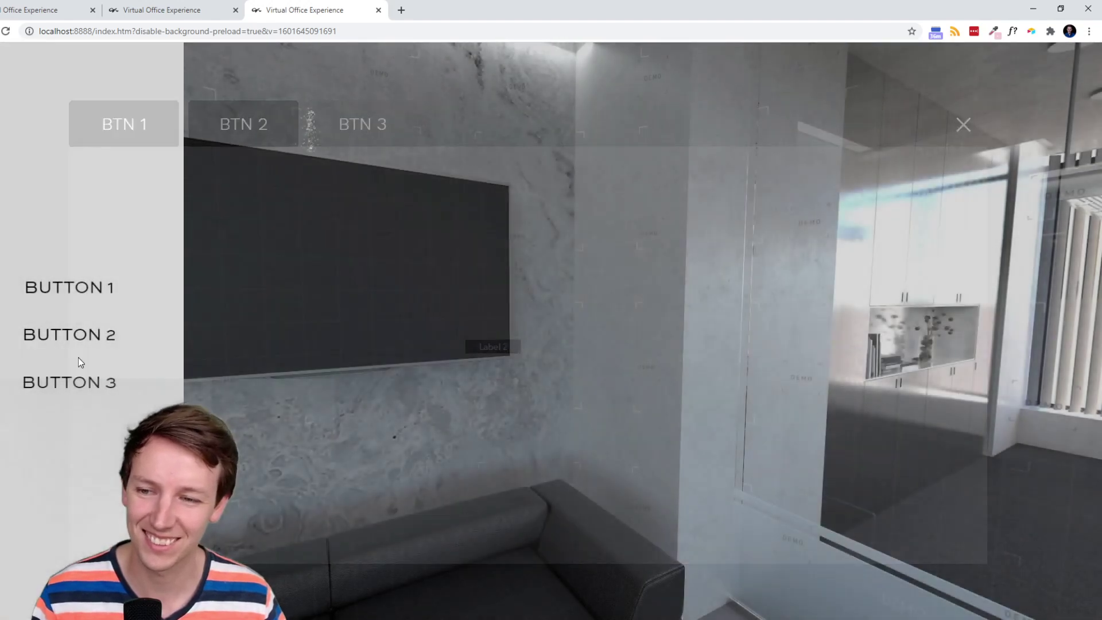
click(102, 387)
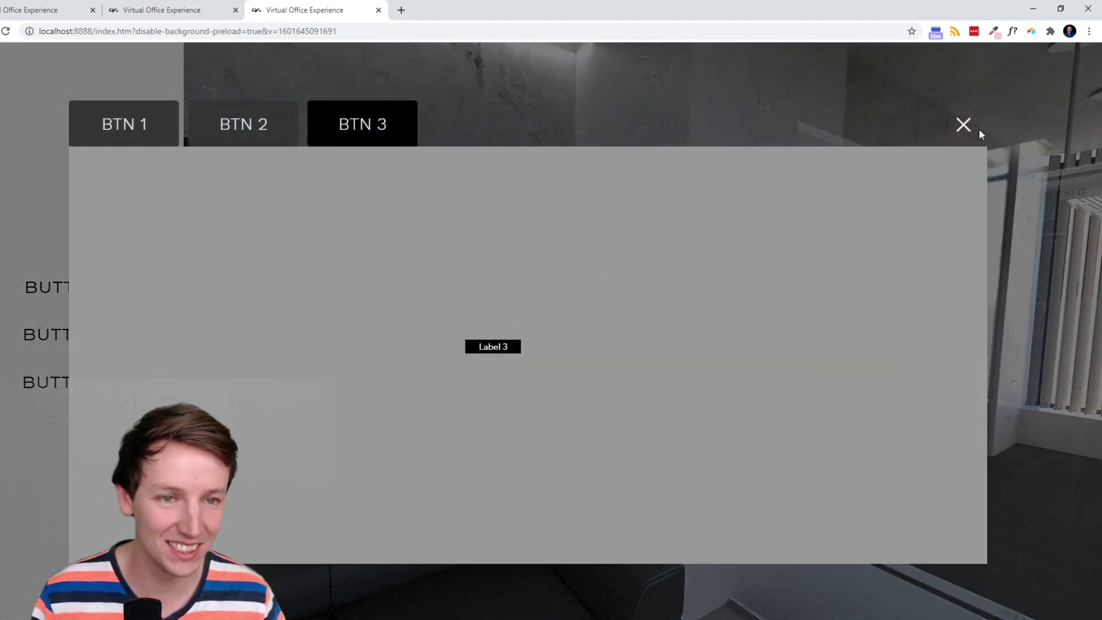
click(964, 125)
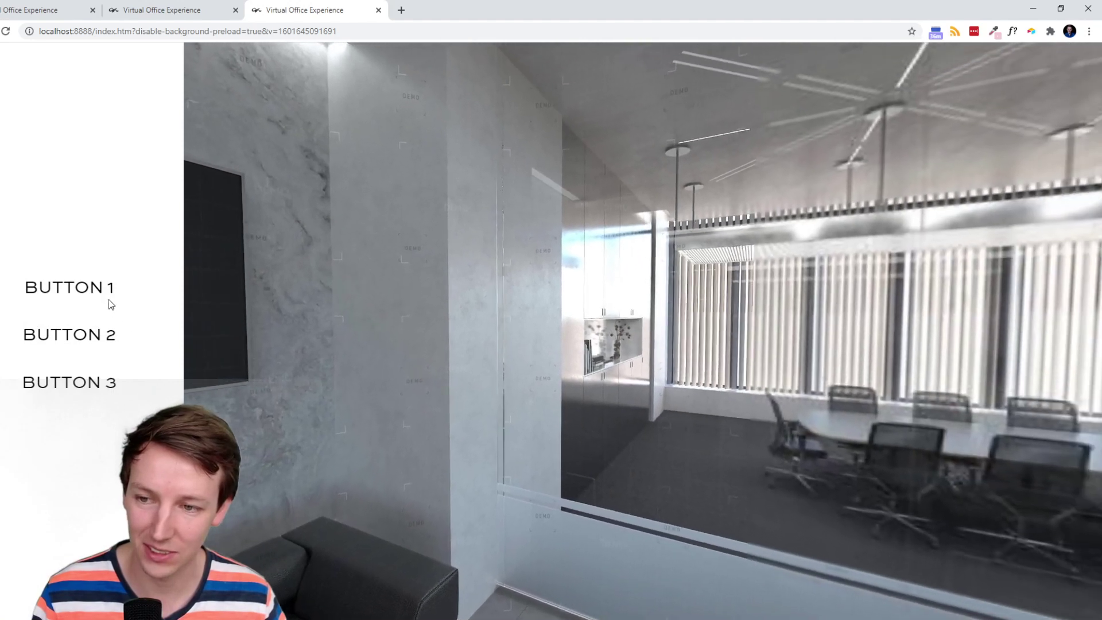
click(104, 297)
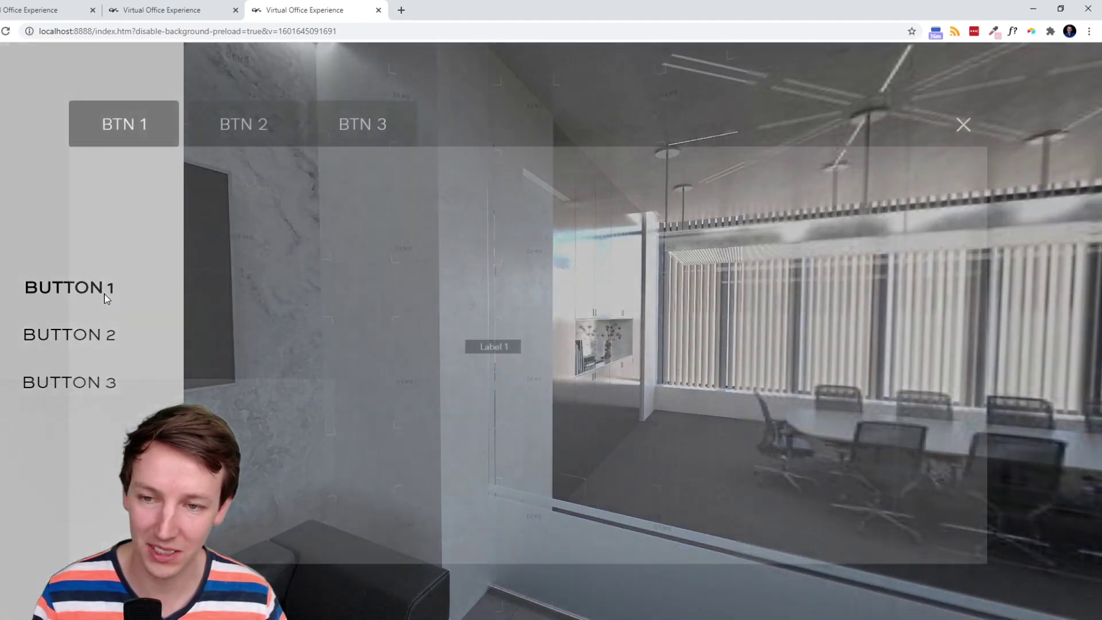
click(195, 127)
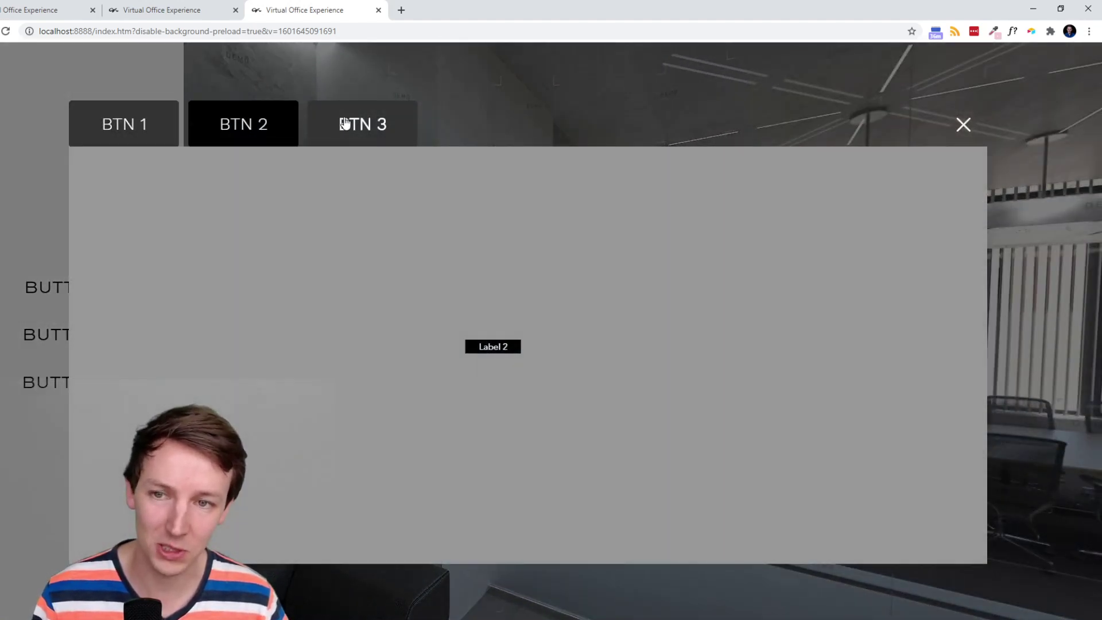
click(346, 124)
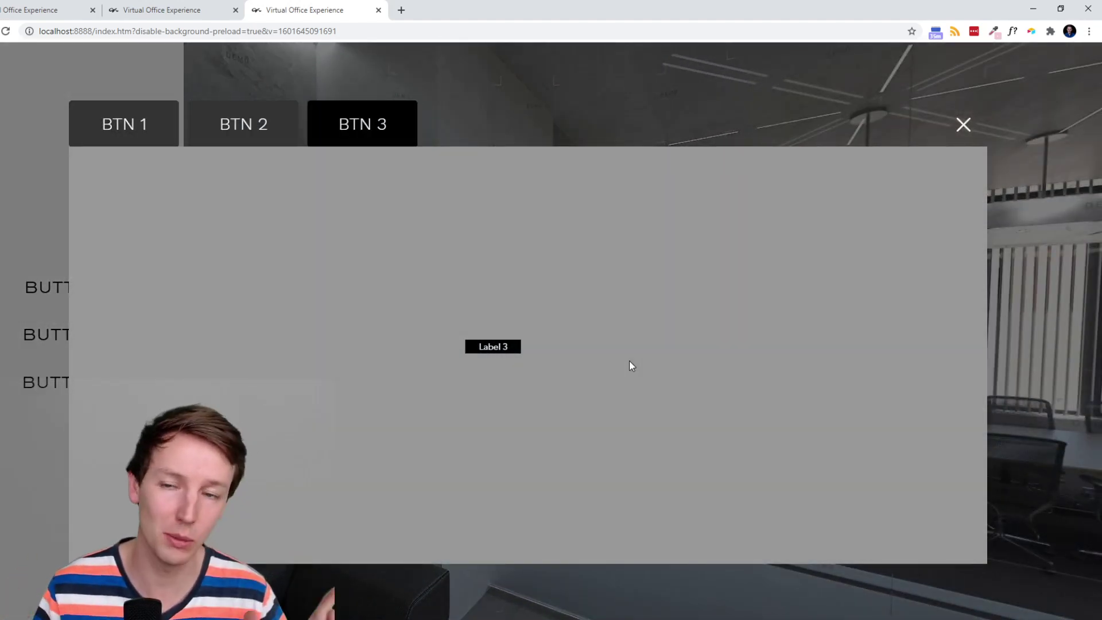